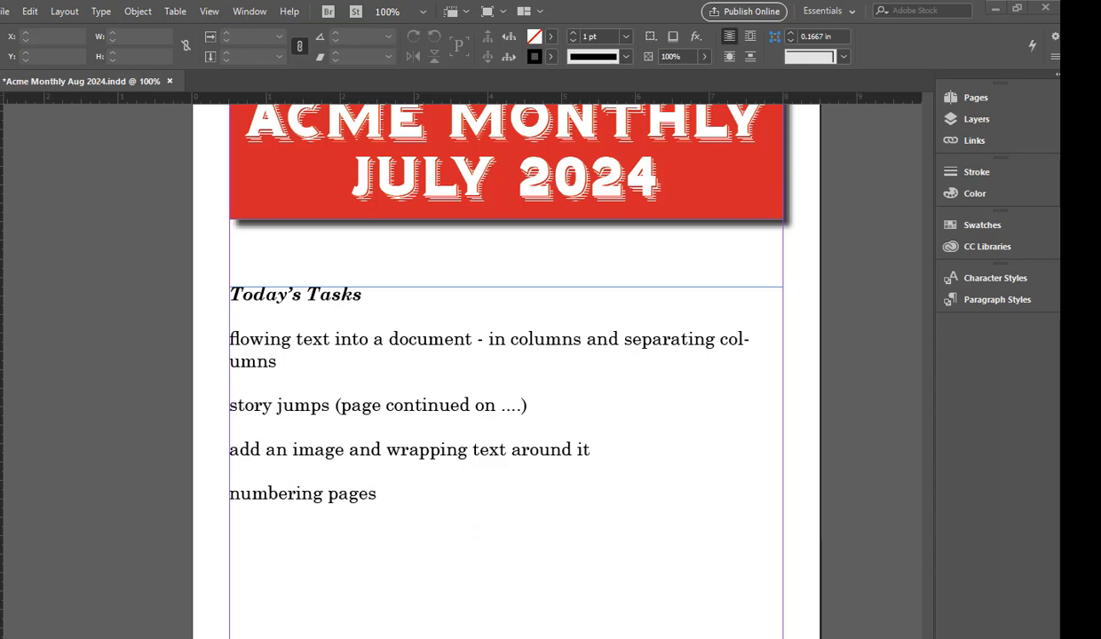
- Place video text.docx on the spread after the cover, autoflowing the text from the first column of the left page
scroll(765, 325, "down", 3)
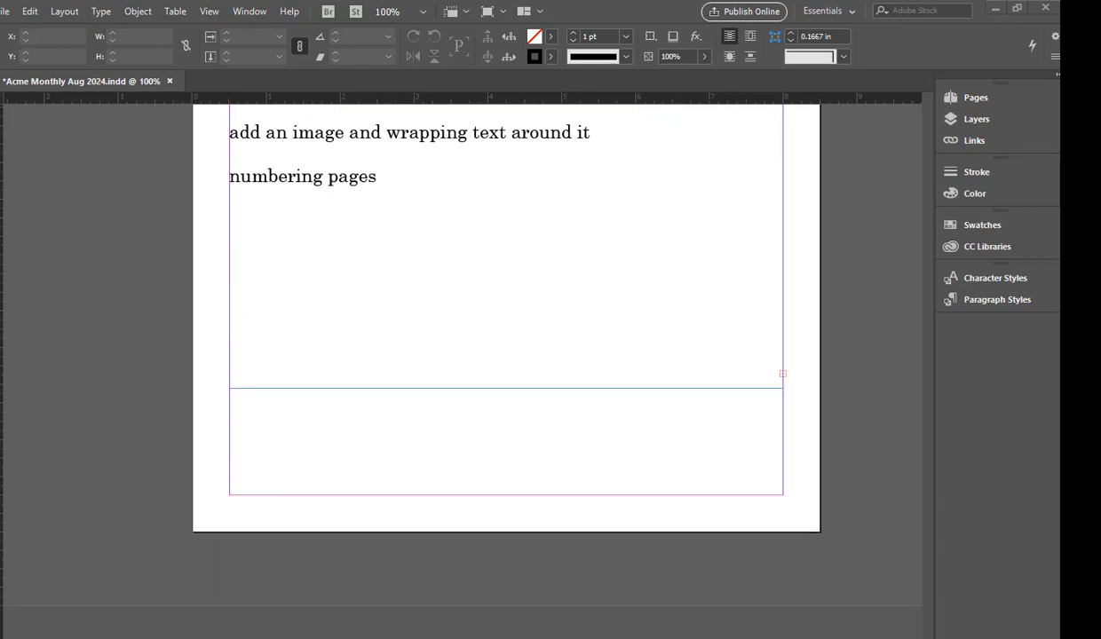
left_click(45, 632)
left_click(48, 524)
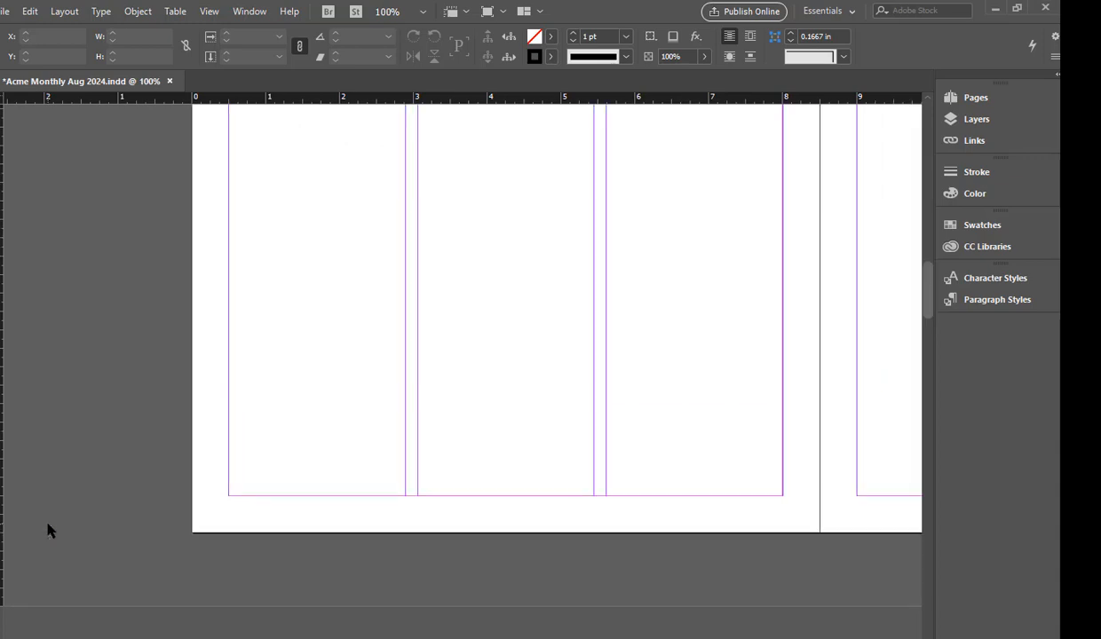
scroll(500, 502, "up", 5)
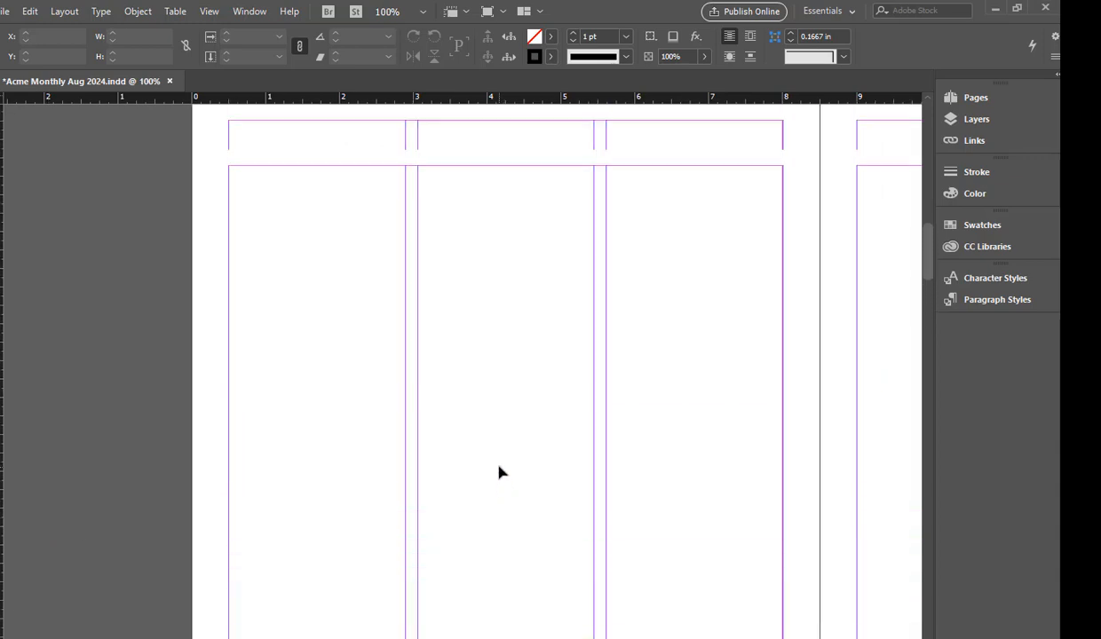
scroll(500, 473, "up", 3)
mouse_move(769, 638)
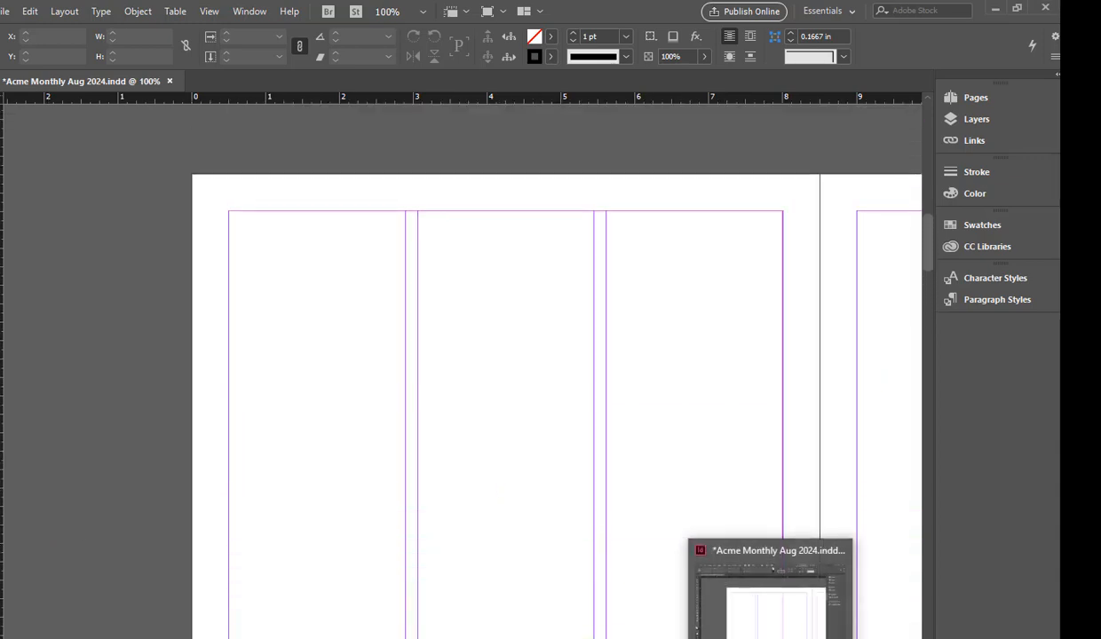
key("ctrl+minus")
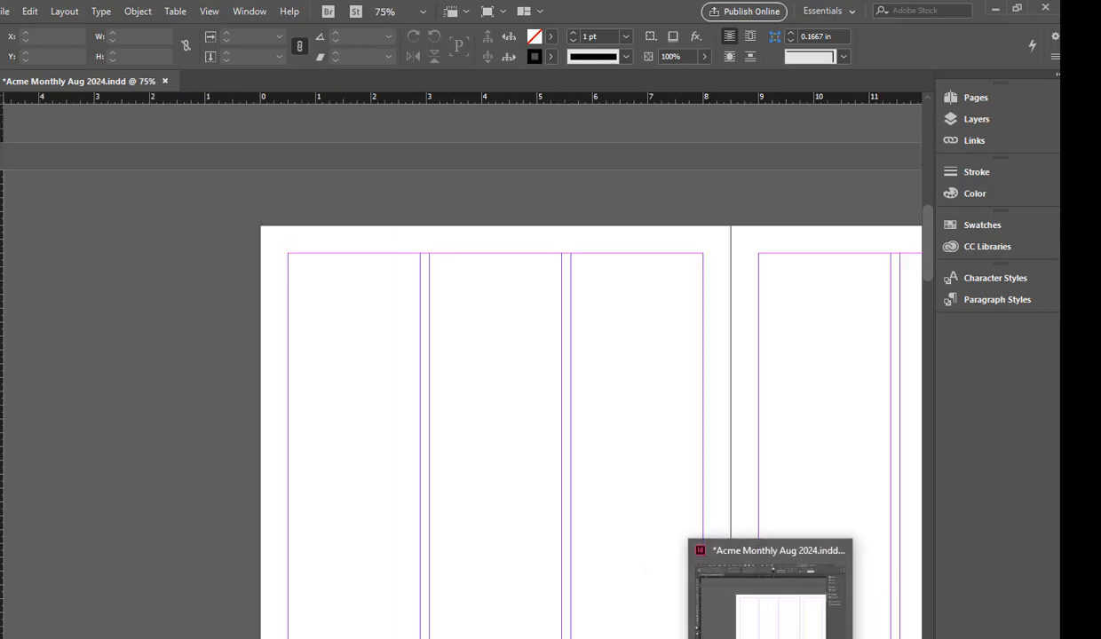
left_click_drag(622, 638, 701, 638)
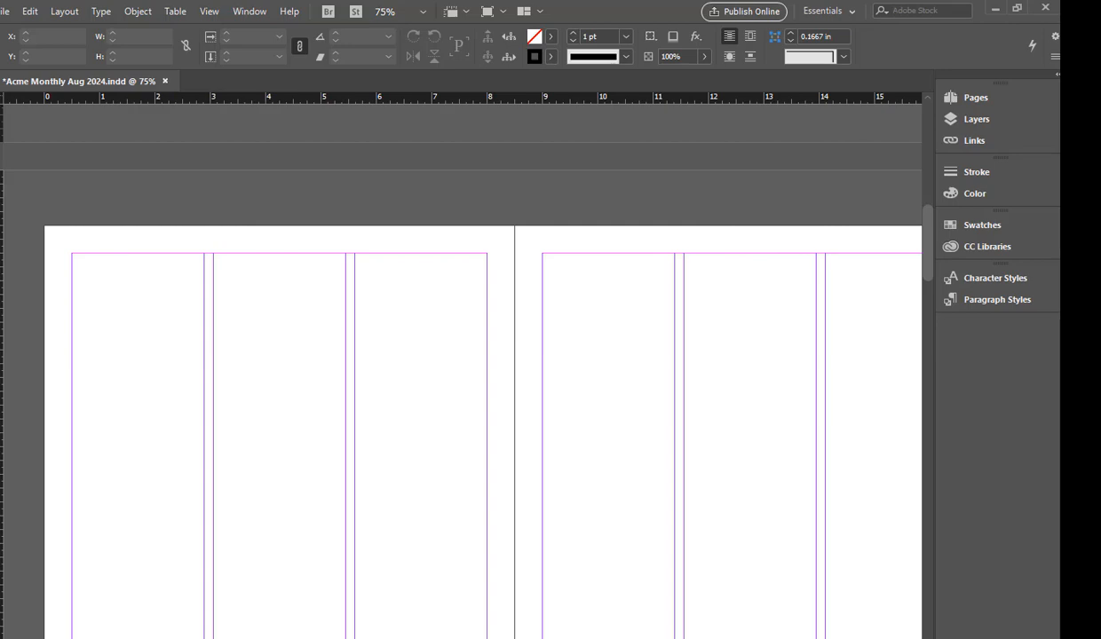
mouse_move(732, 638)
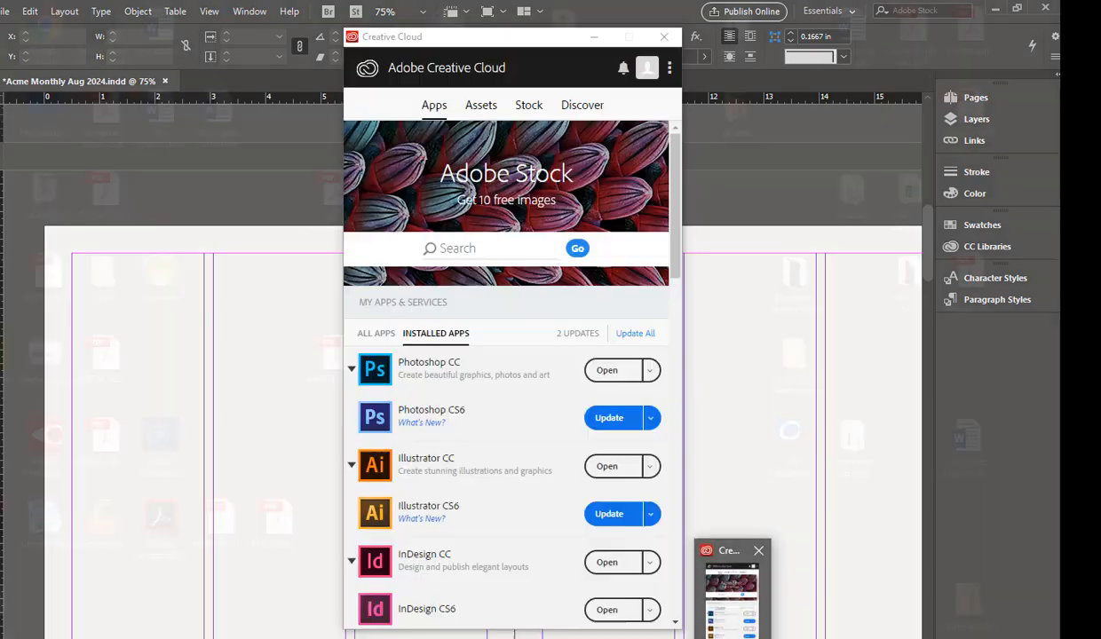
key("ctrl+d")
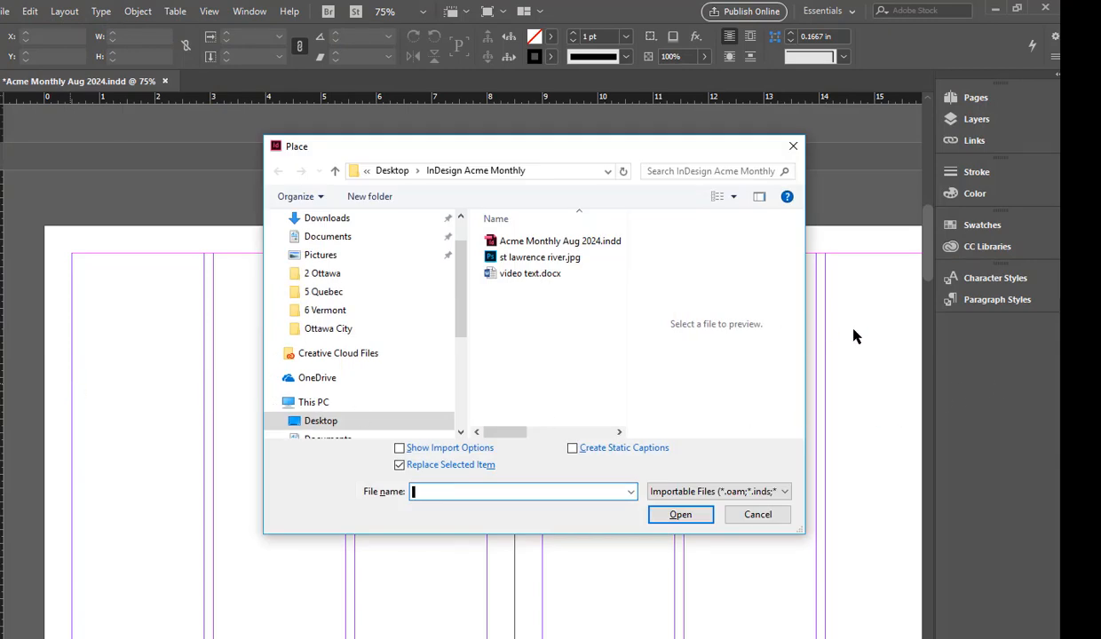
left_click(538, 275)
double_click(539, 277)
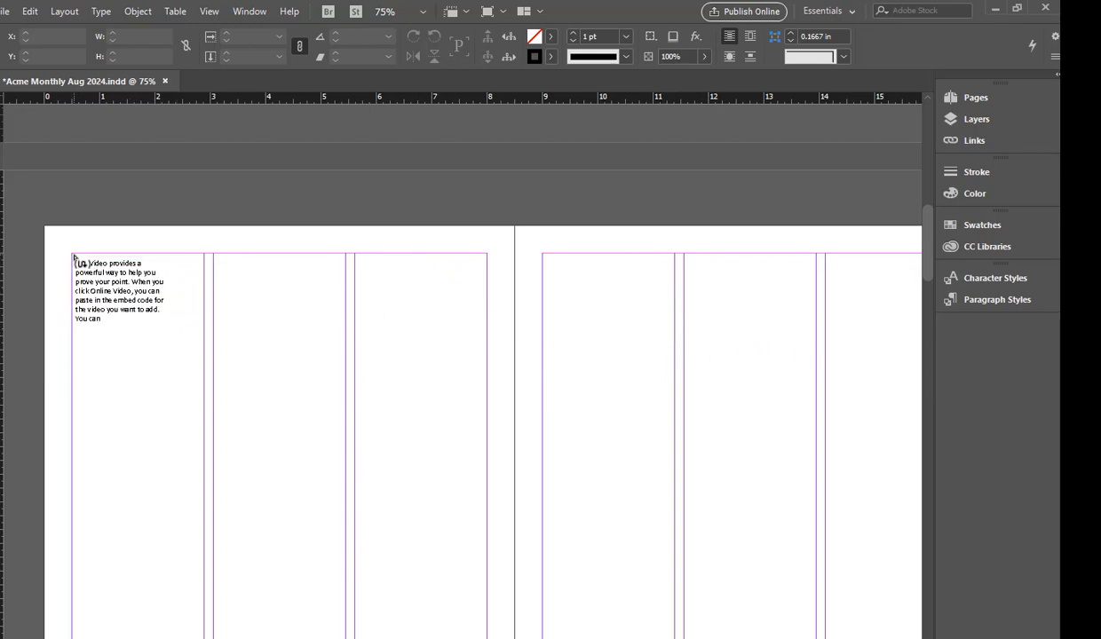
left_click(75, 256, "shift")
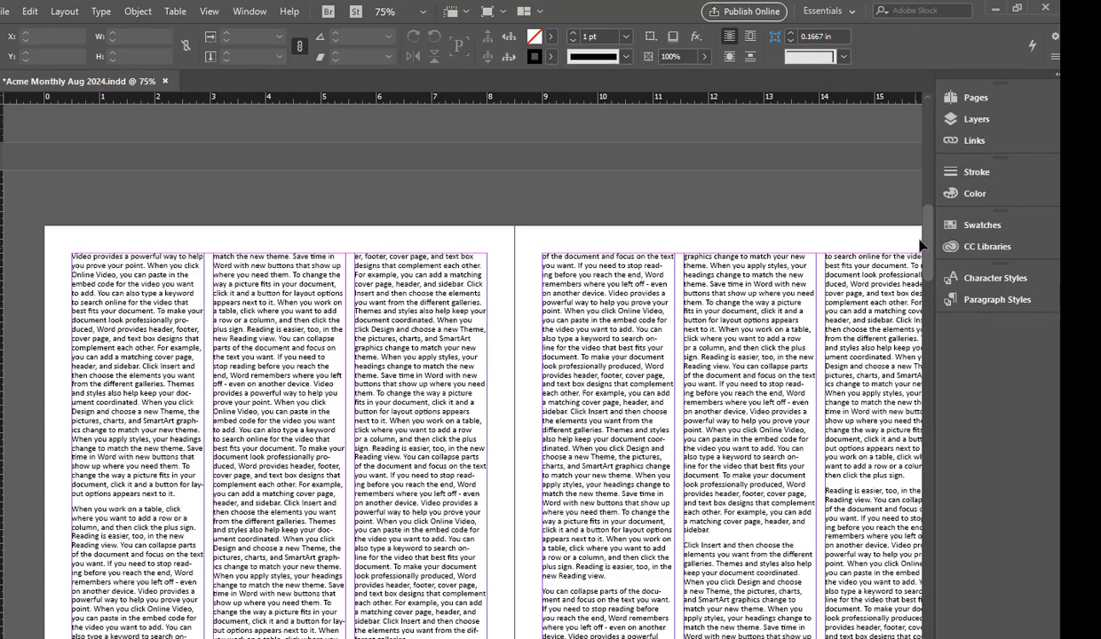
- Set the full-width text frame on the left page of the first single-column spread to 3 columns
left_click_drag(927, 229, 943, 349)
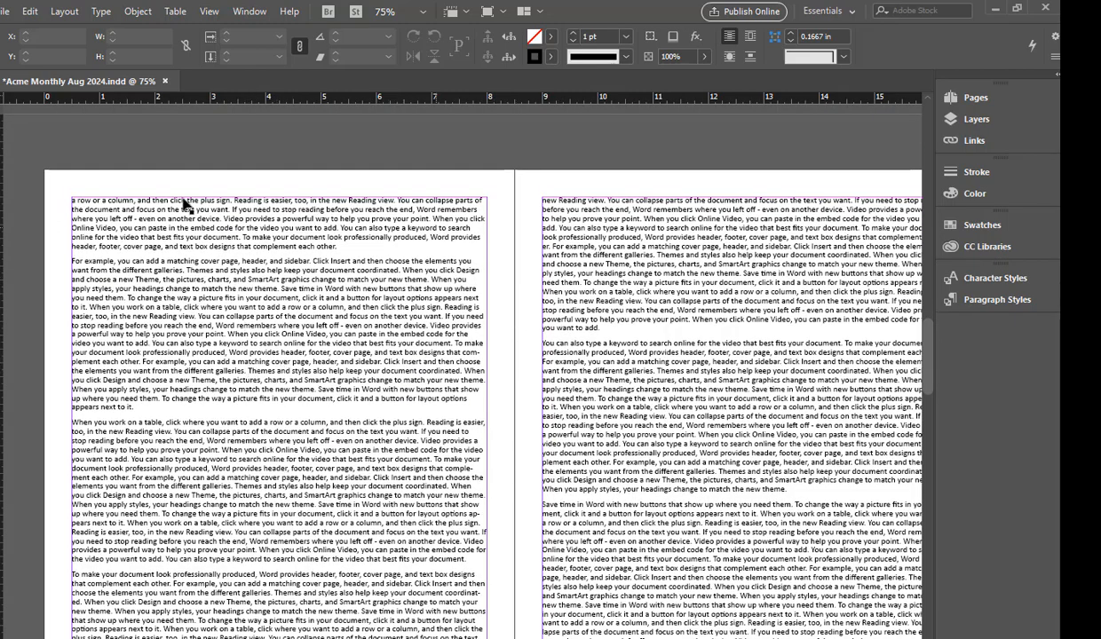
left_click(115, 228)
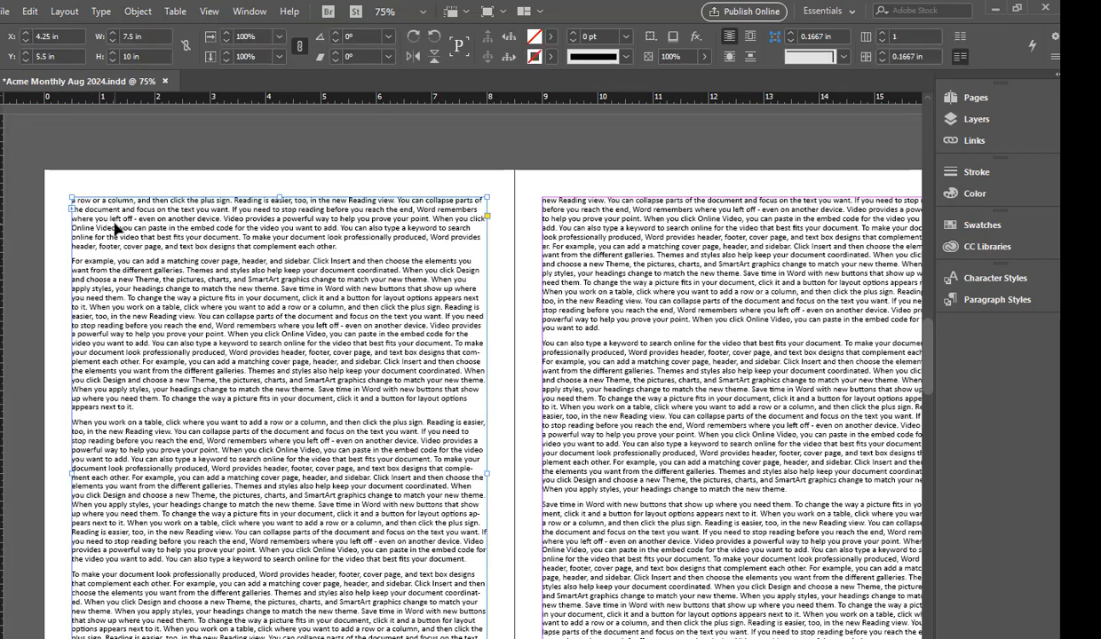
right_click(115, 228)
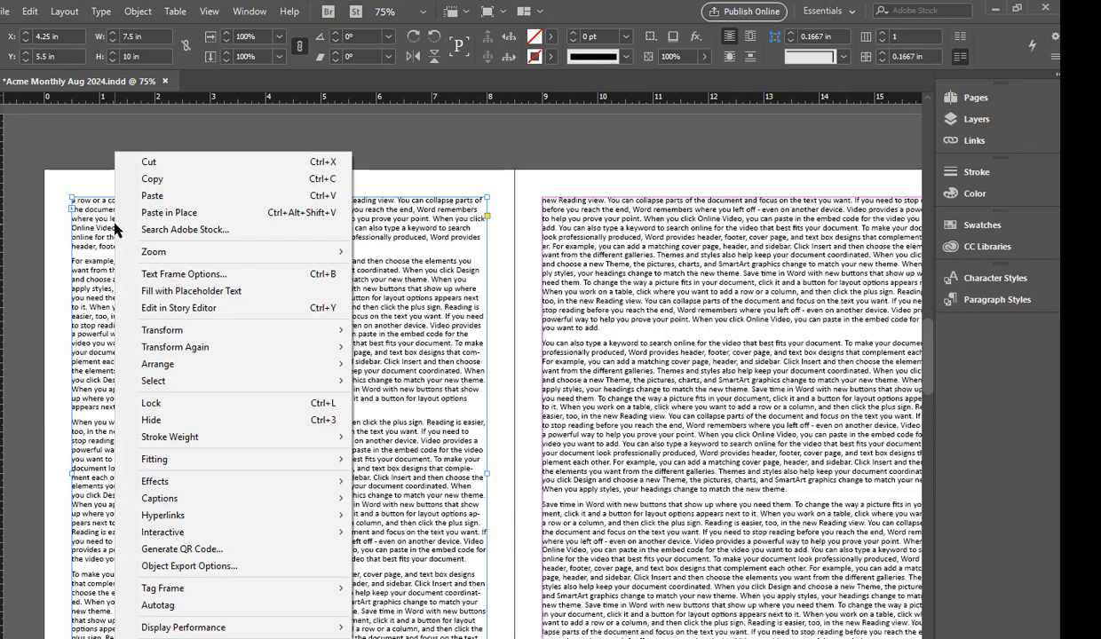
left_click(194, 275)
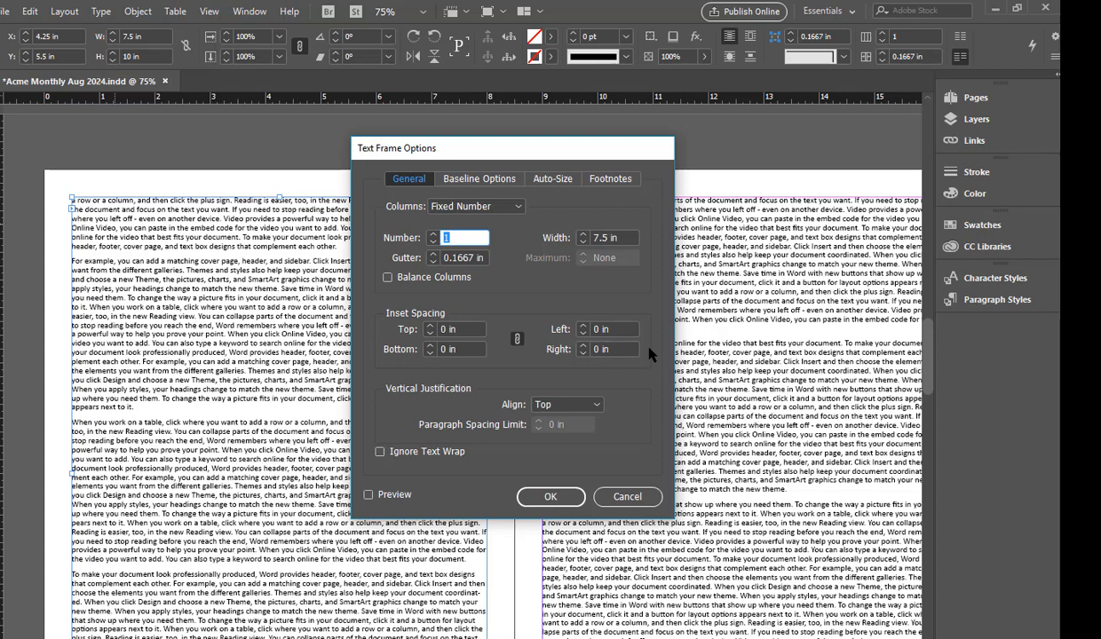
type("3")
key("Return")
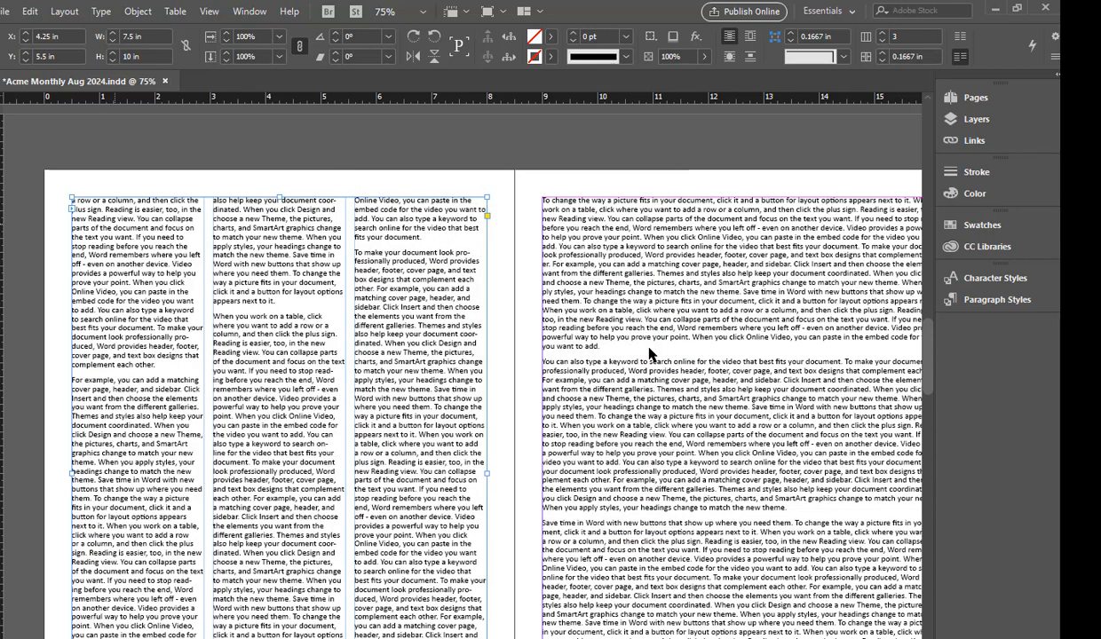
- Set the text frame on the facing right page to 3 columns as well
left_click(540, 211)
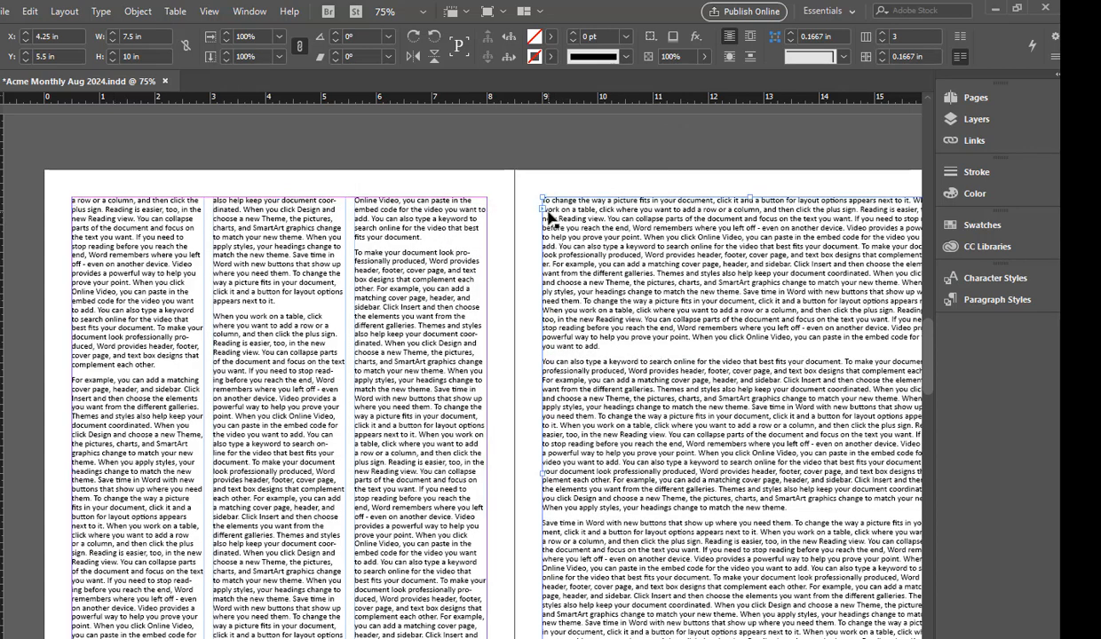
right_click(552, 217)
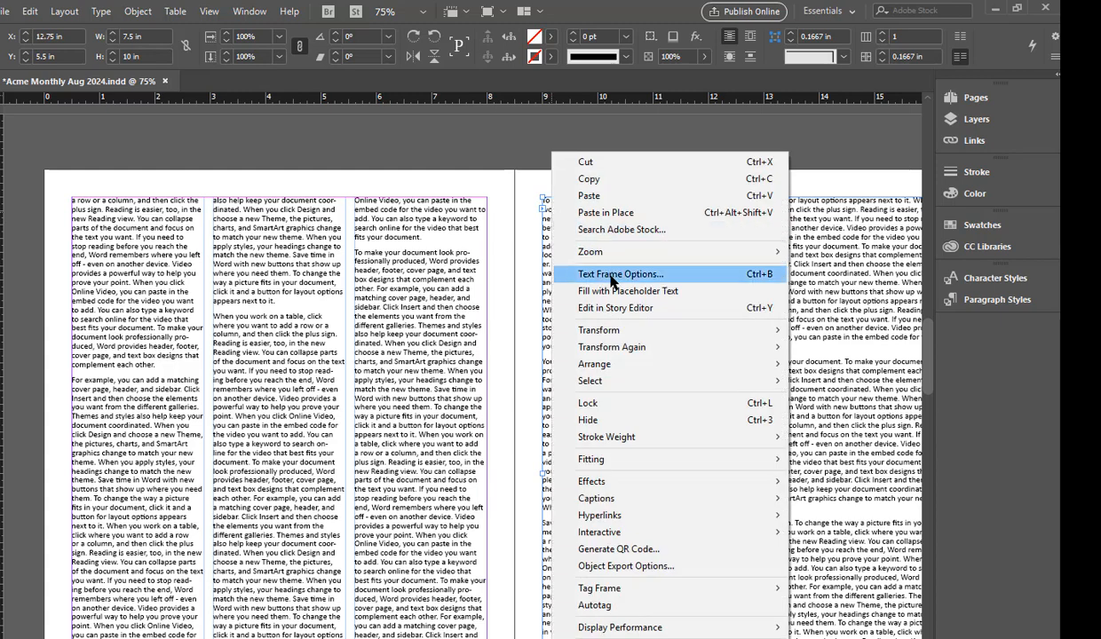
left_click(608, 276)
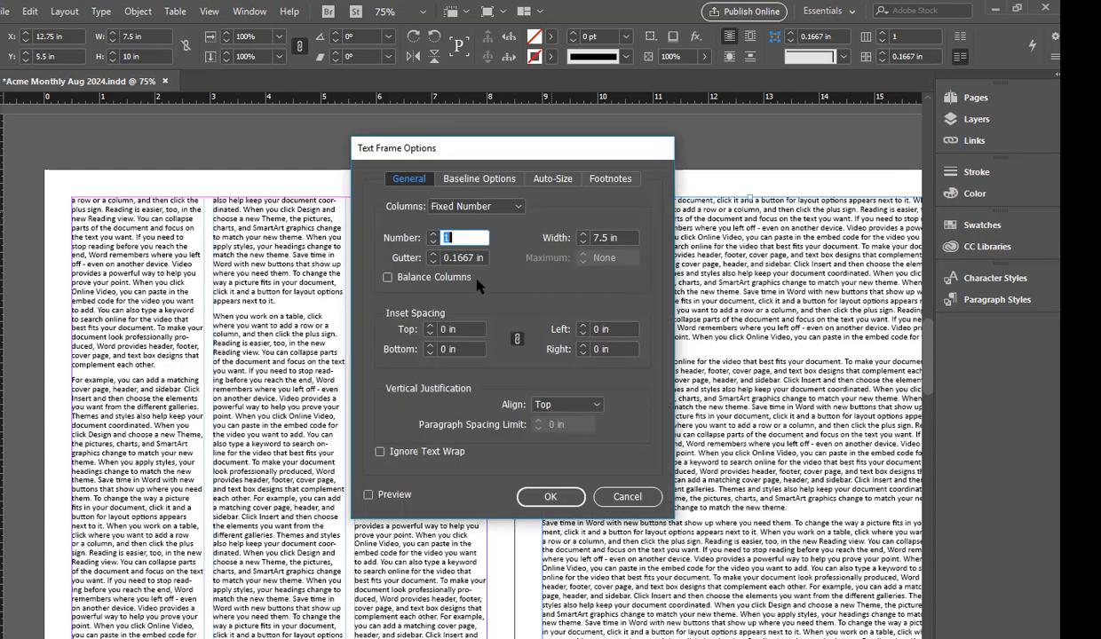
key("Return")
- Set both text frames on the following spread to 3 columns together, and save the document
scroll(480, 291, "down", 8)
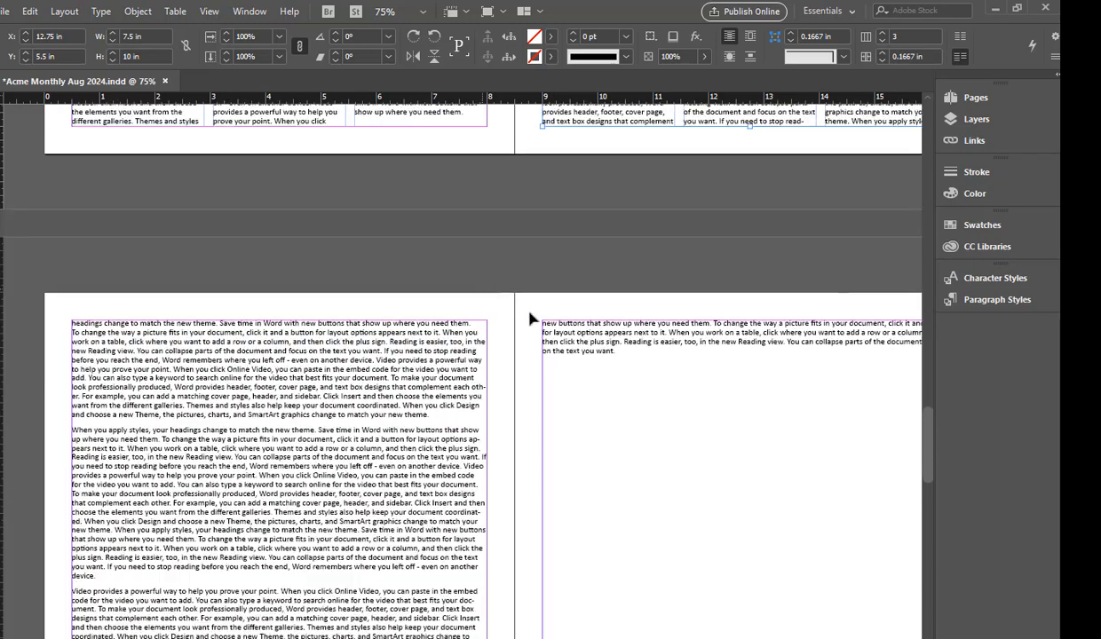
left_click(238, 370)
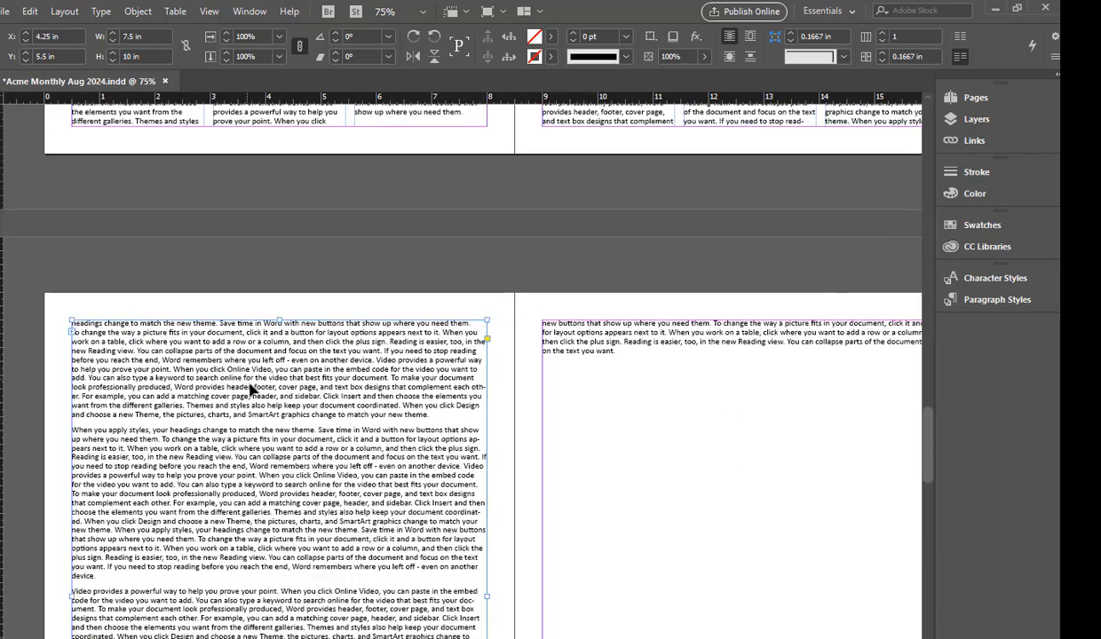
left_click(606, 351, "shift")
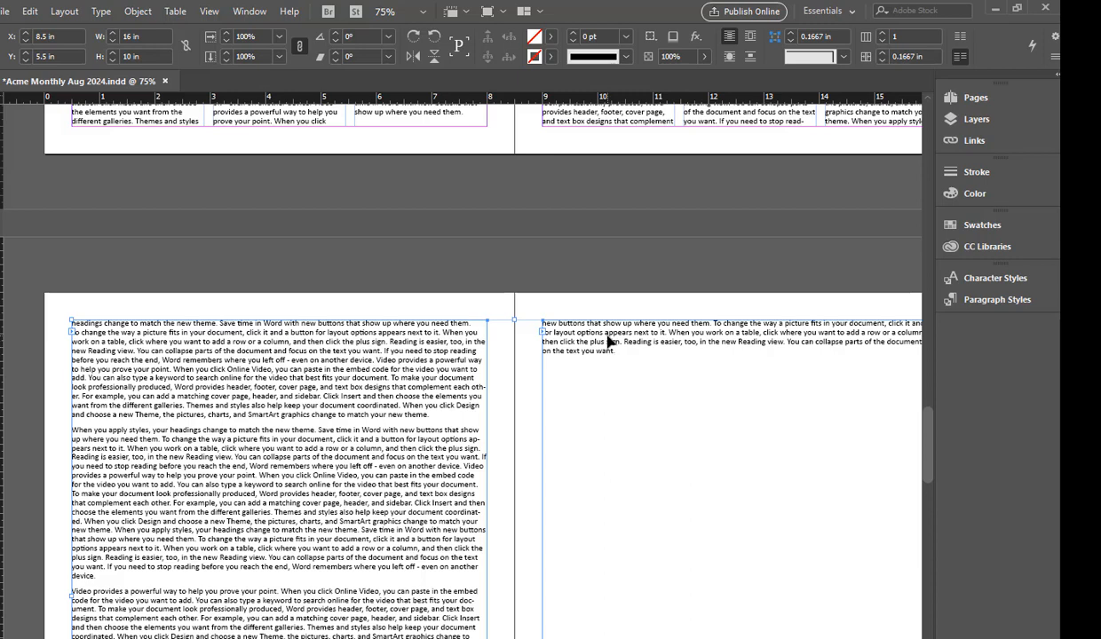
right_click(629, 342)
left_click(666, 283)
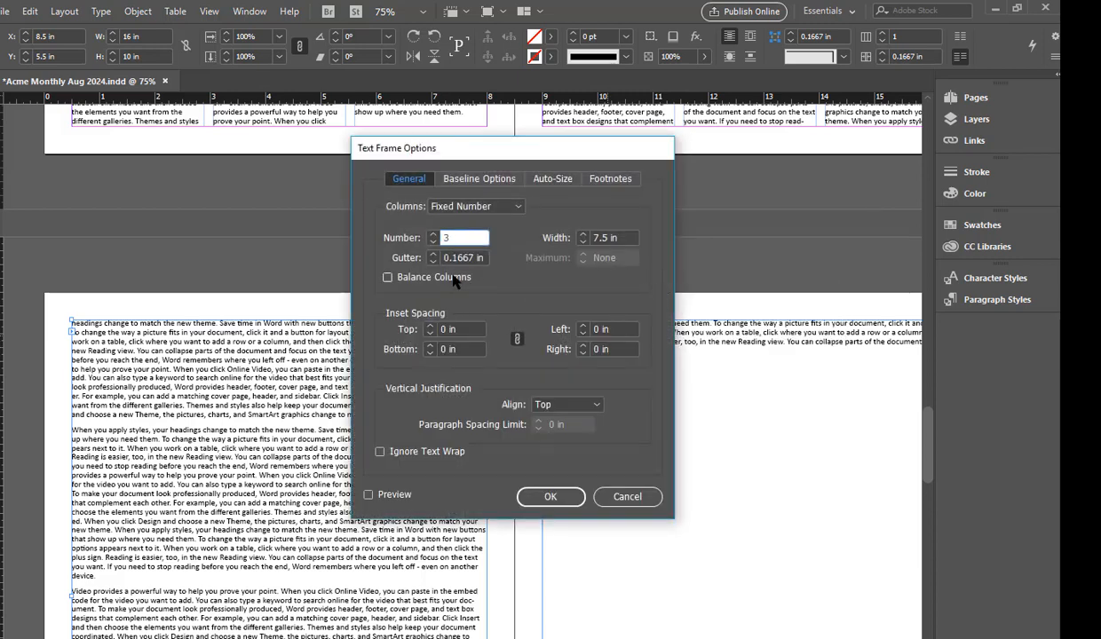
key("Return")
scroll(466, 273, "down", 10)
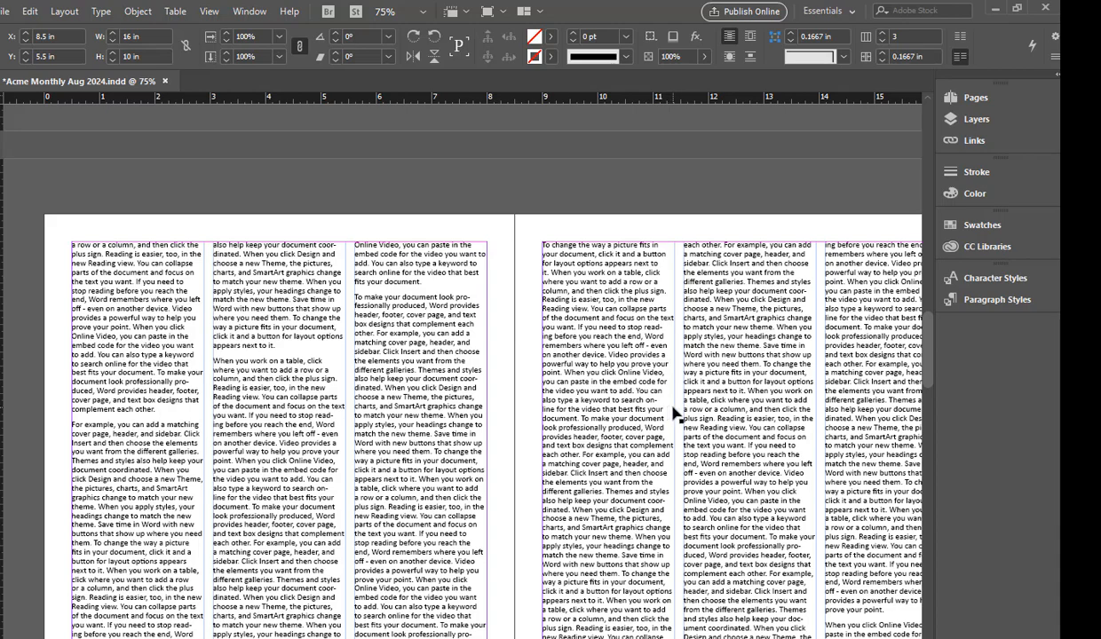
scroll(675, 413, "down", 3)
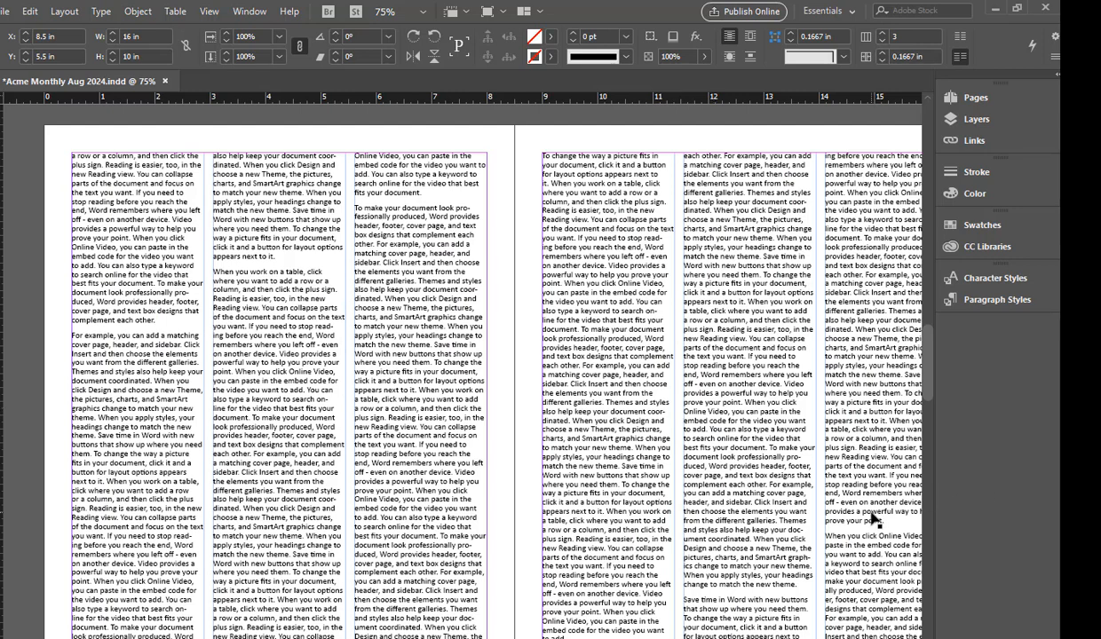
key("ctrl+s")
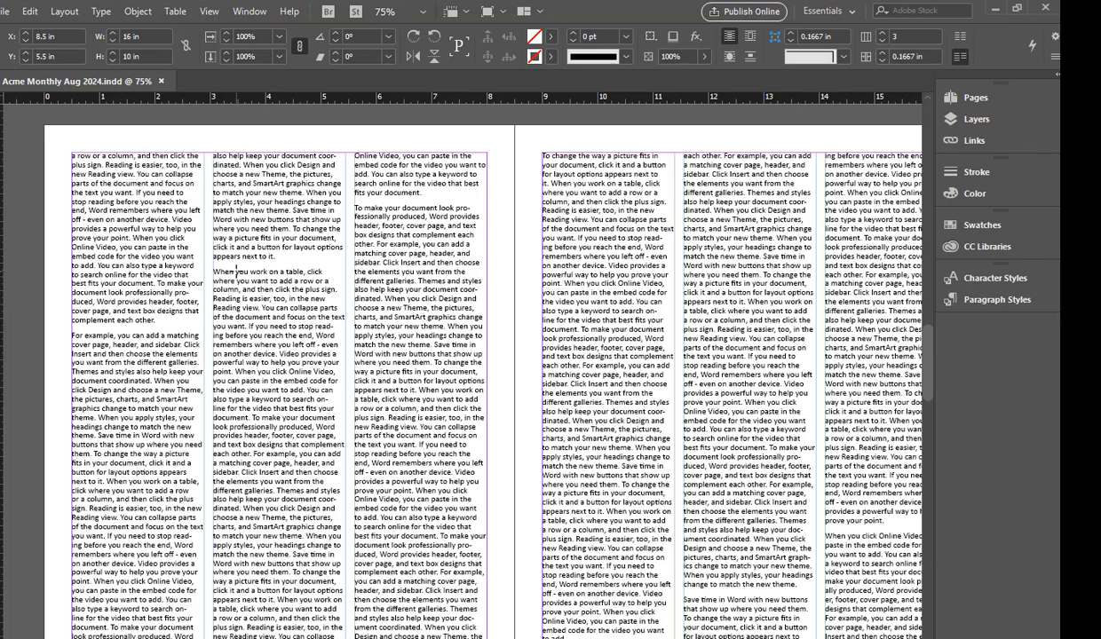
- Draw a frame about 4.02 in square across the left page's second and third columns and place st lawrence river.jpg in it
mouse_move(237, 271)
left_mouse_down()
mouse_move(284, 458)
mouse_move(331, 520)
mouse_move(441, 533)
mouse_move(461, 528)
mouse_move(459, 491)
left_mouse_up()
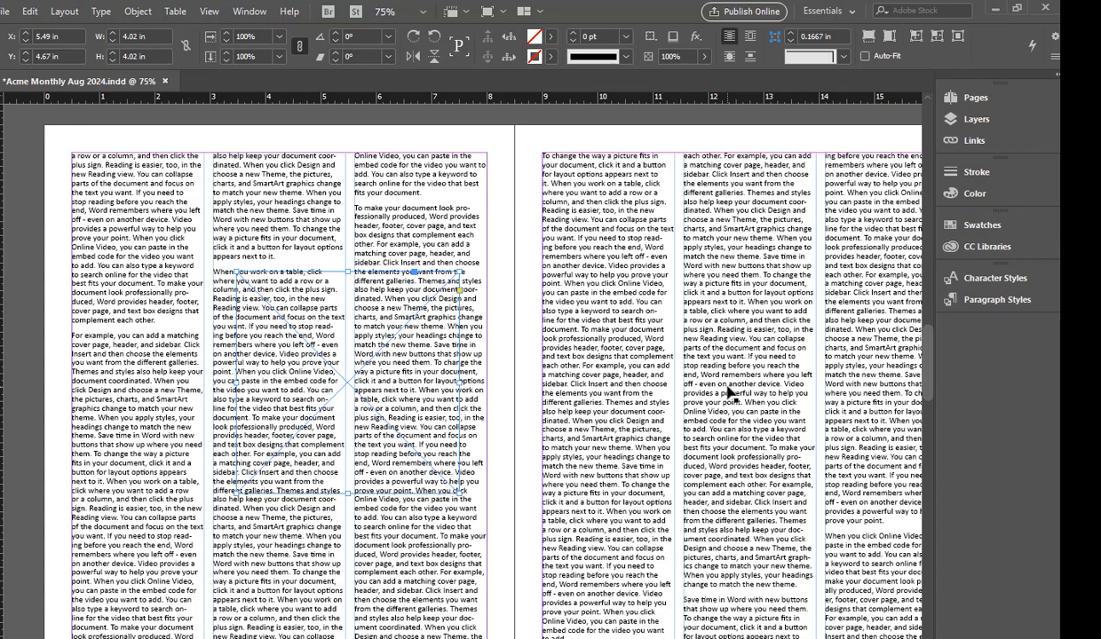
key("ctrl+d")
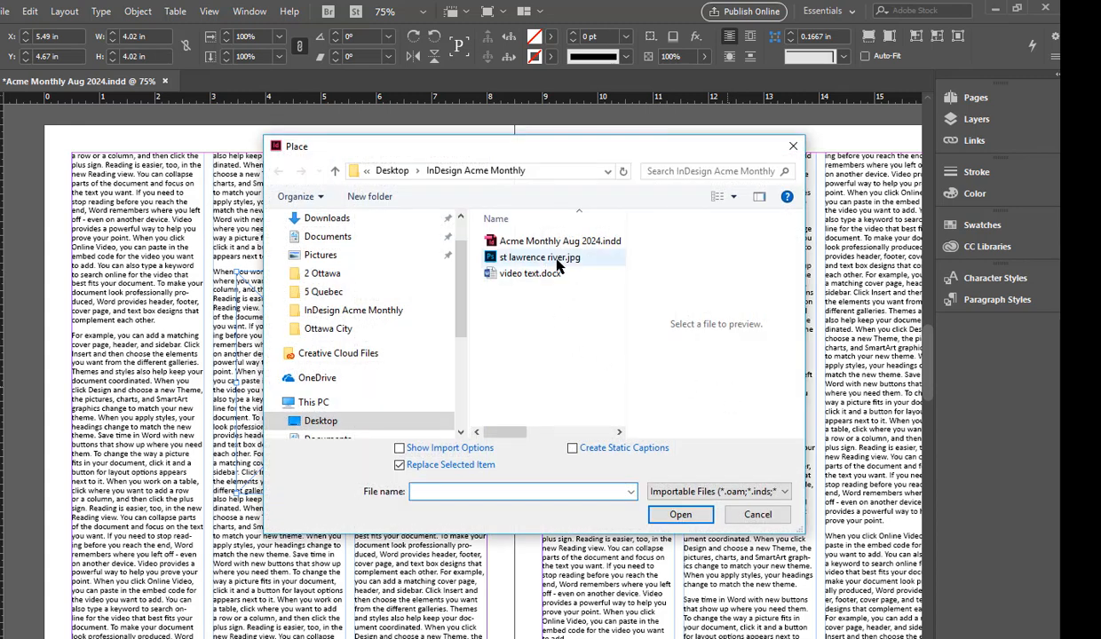
double_click(547, 258)
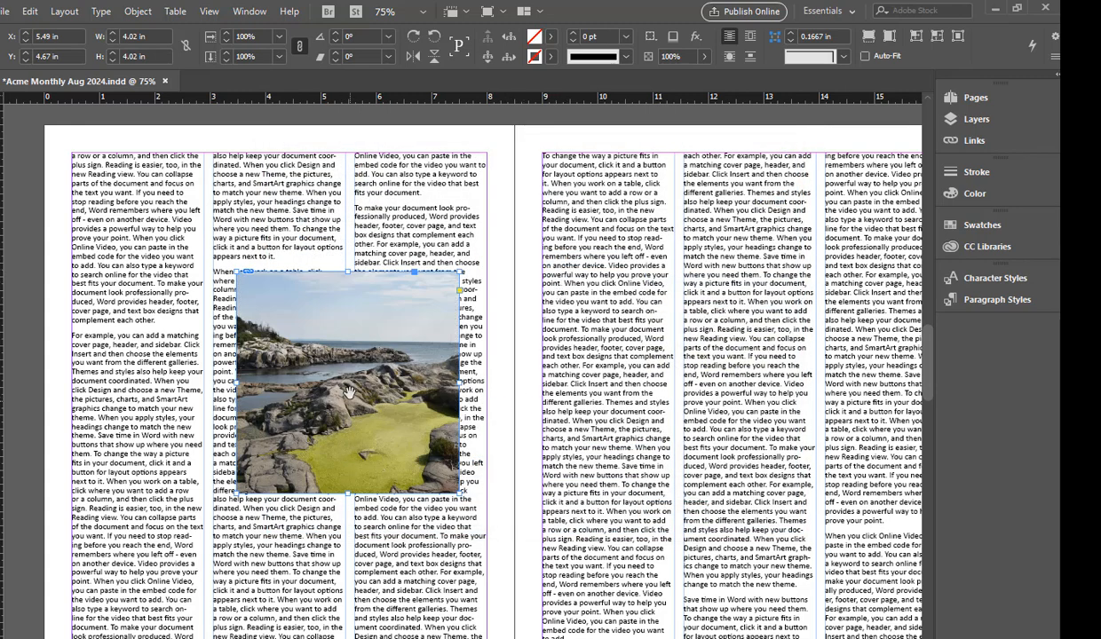
- Scale the river photo inside its frame to about 6.16 by 4.24 in, reposition it to fill the frame, and select the frame
left_click(349, 391)
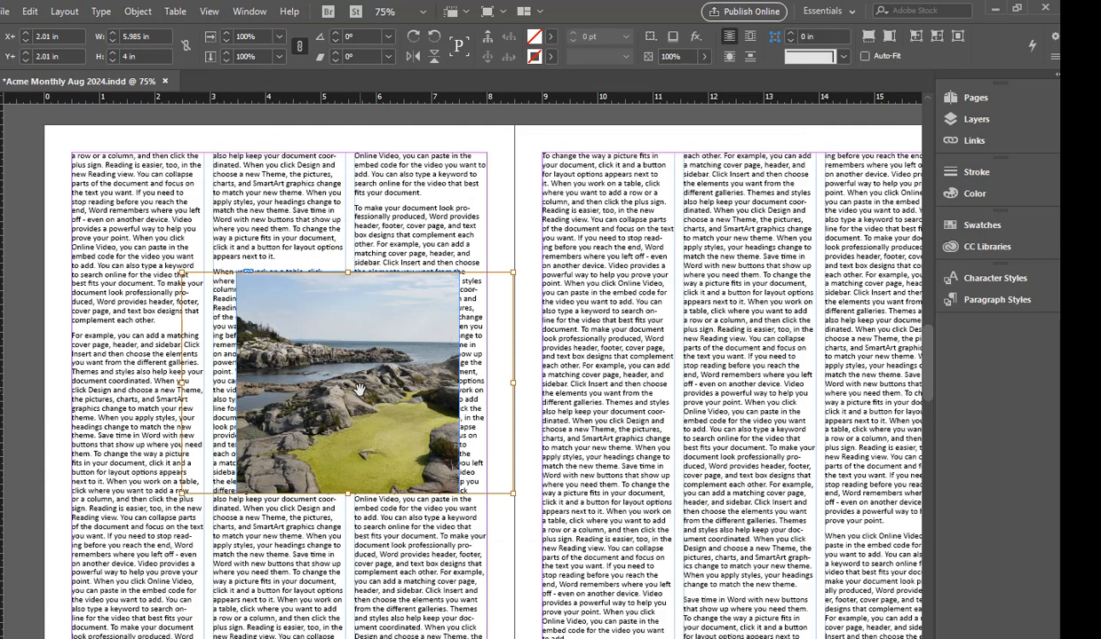
left_click_drag(360, 389, 333, 377)
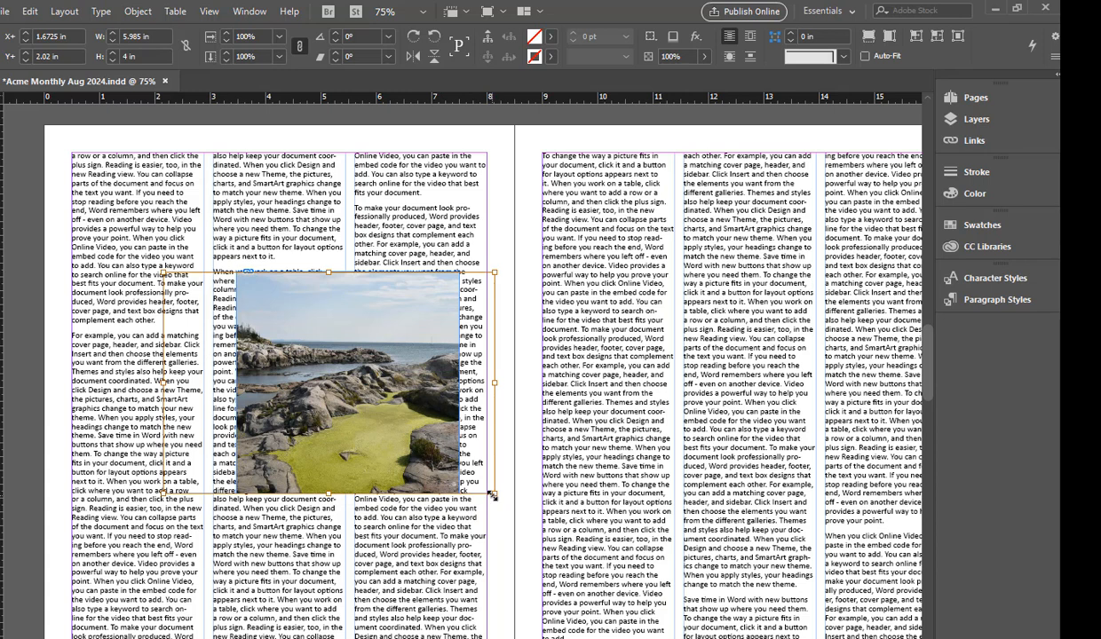
left_click_drag(488, 497, 533, 534)
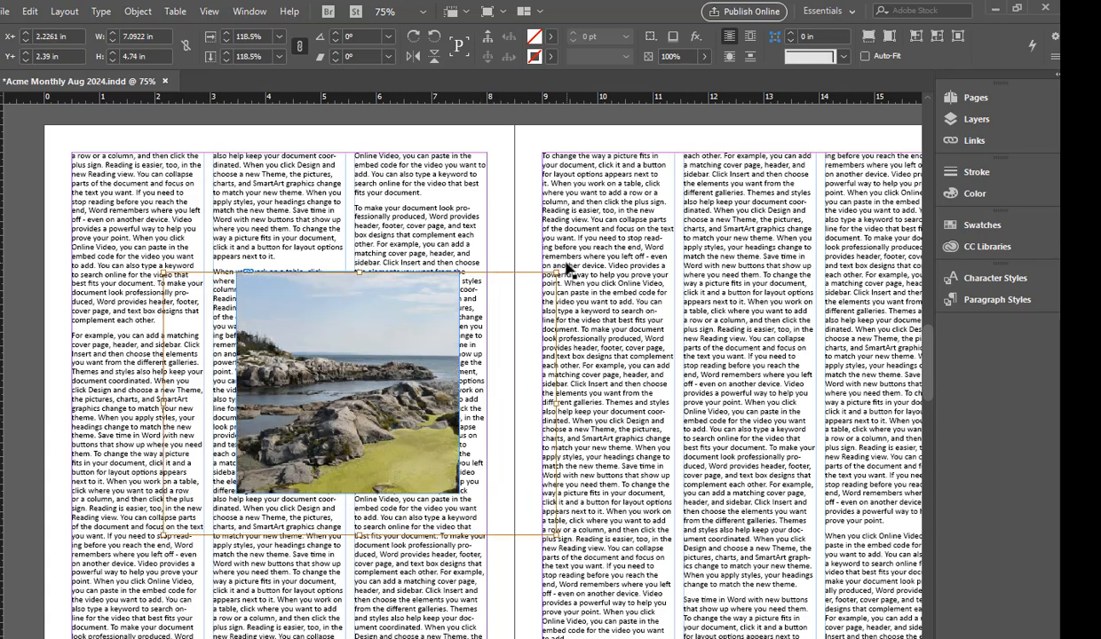
left_click_drag(543, 273, 505, 302)
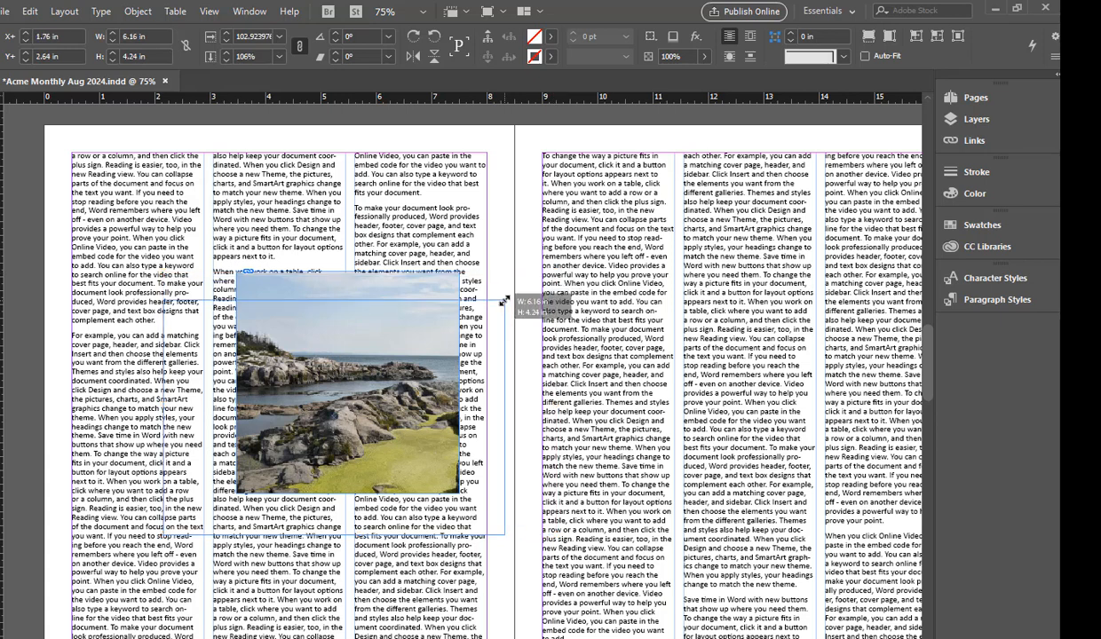
left_click_drag(395, 369, 394, 334)
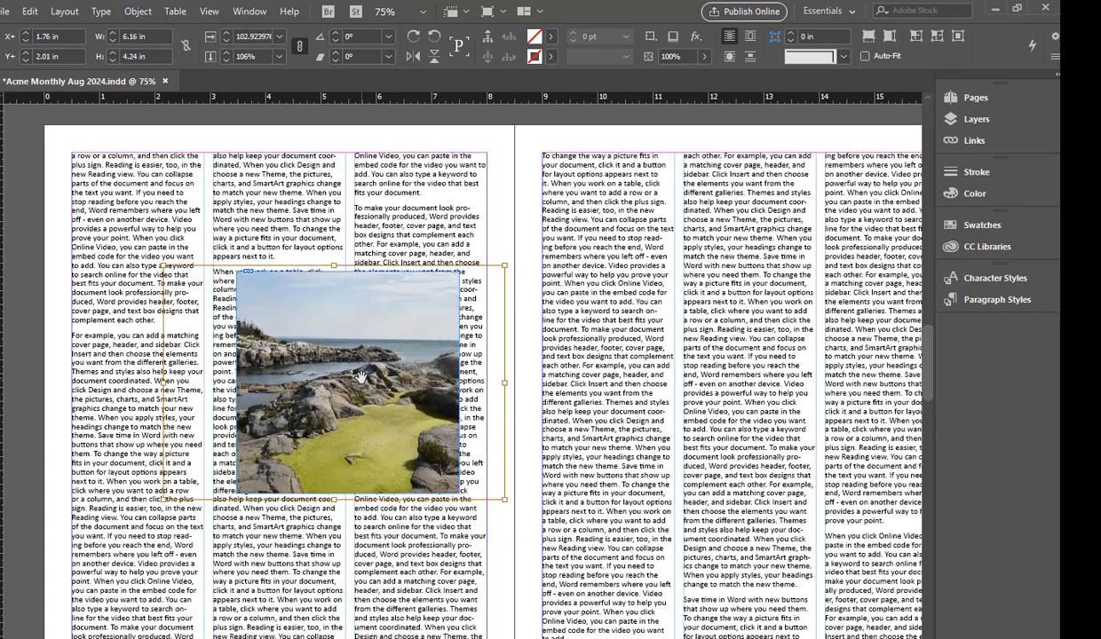
left_click(653, 458)
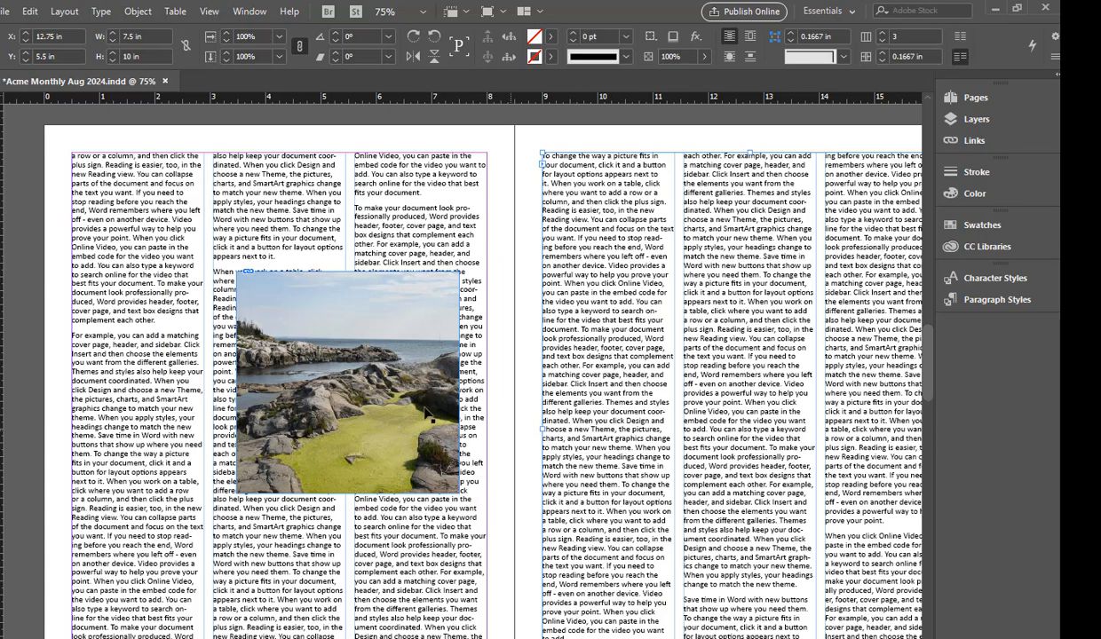
left_click(413, 293)
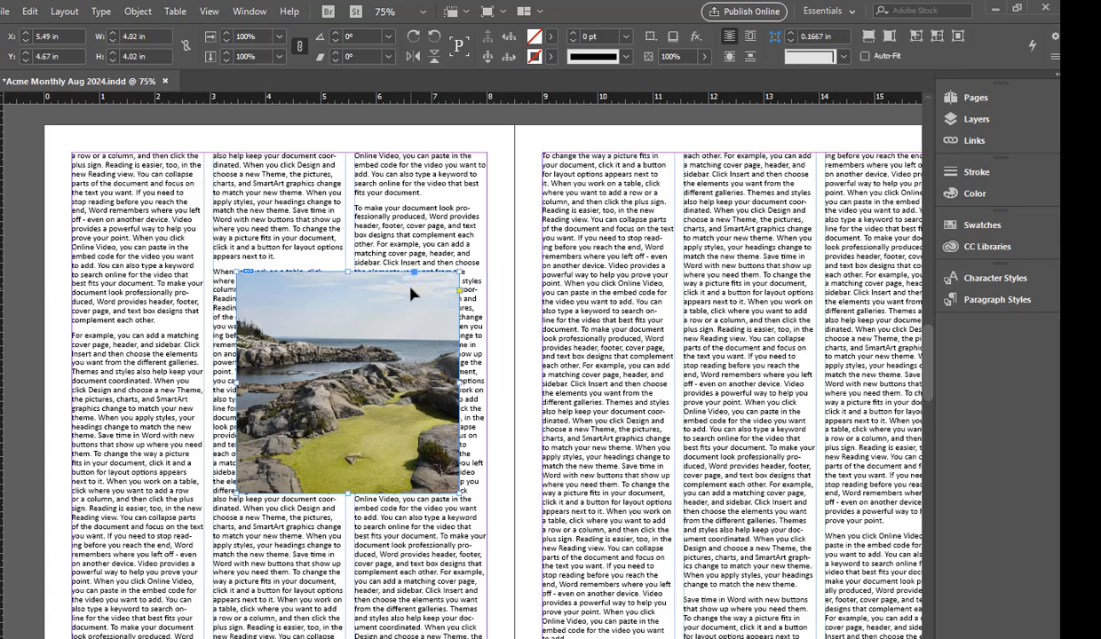
- Wrap the text around the river photo's bounding box with linked offsets of 0.125 in on all sides
left_click(257, 12)
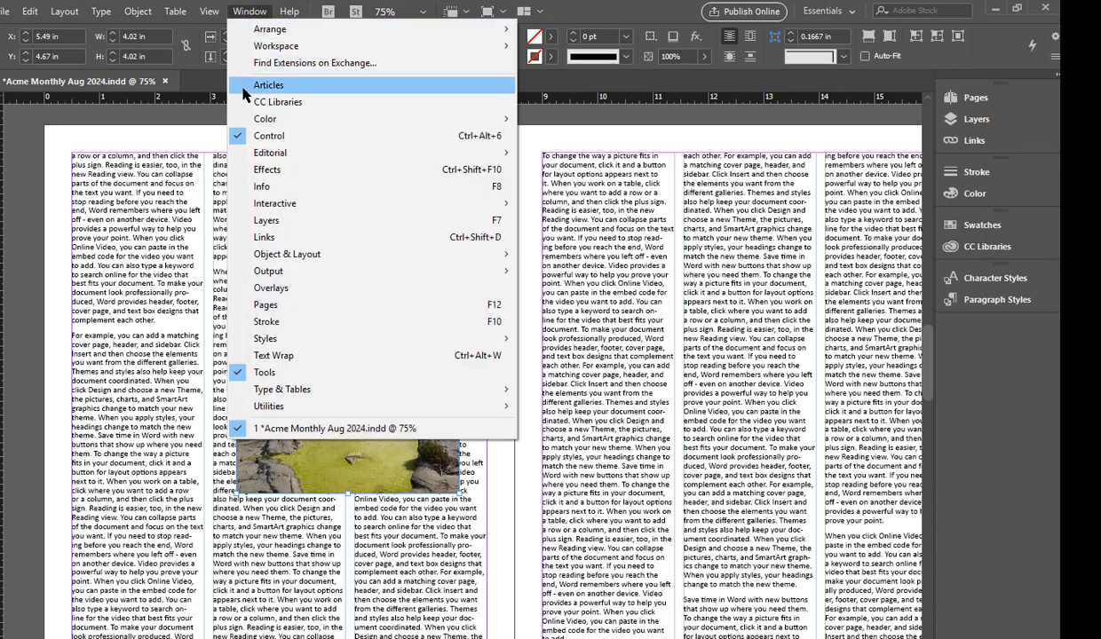
left_click(273, 355)
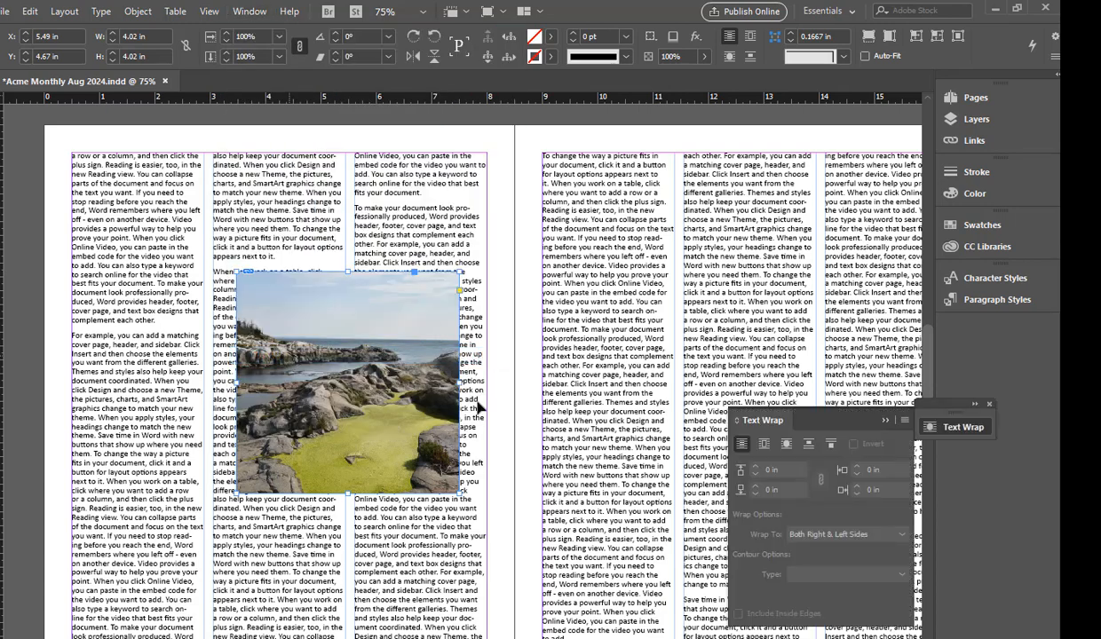
left_click(765, 445)
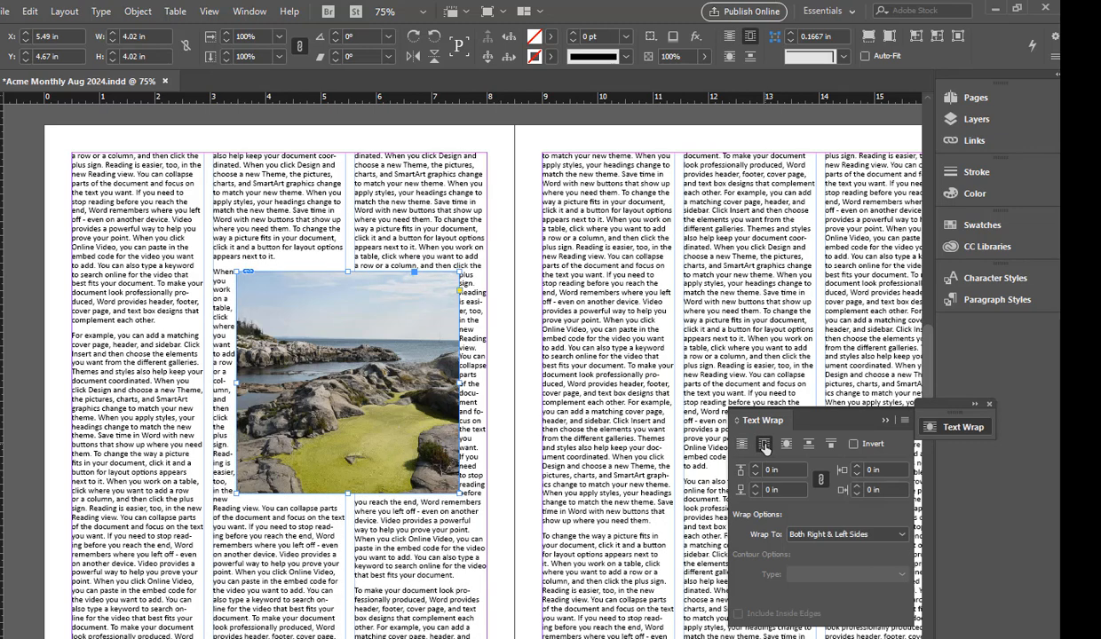
left_click(757, 467)
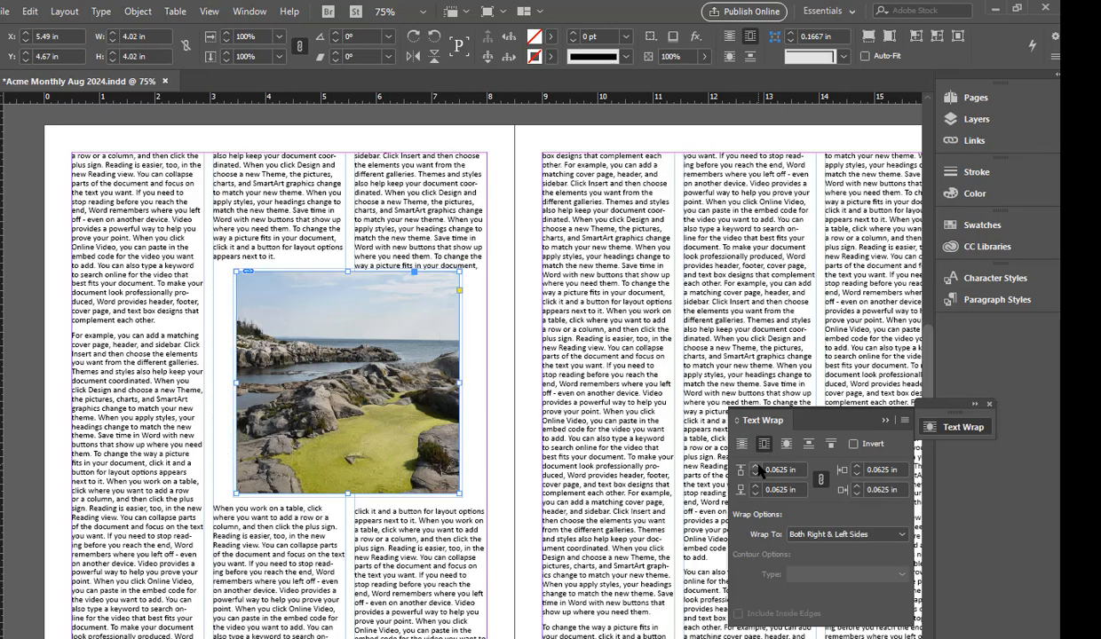
left_click(756, 468)
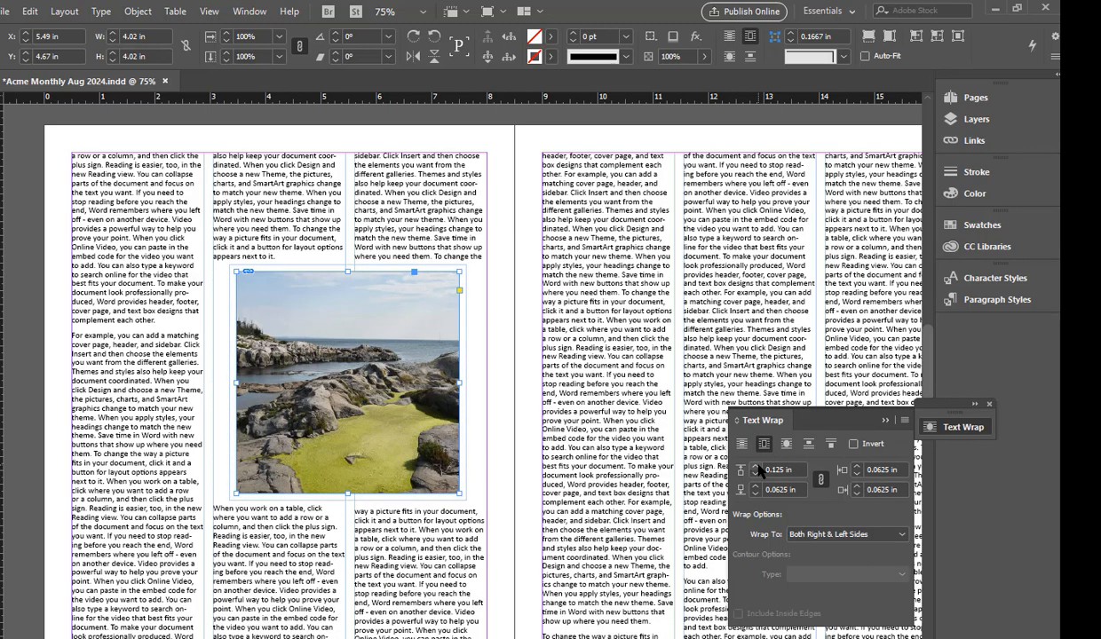
- Move the river photo left so it spans parts of all three columns, and enlarge its frame to about 4.70 by 4.3 in
left_click_drag(418, 373, 342, 385)
left_click_drag(349, 343, 336, 322)
left_click(401, 366)
left_click(364, 355)
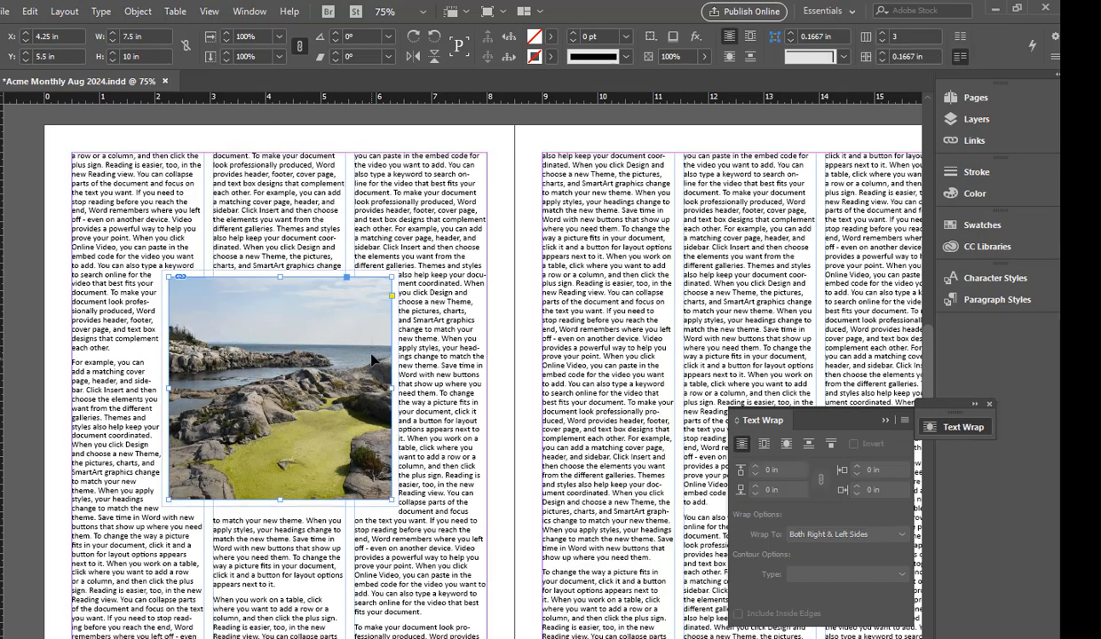
left_click_drag(393, 277, 429, 263)
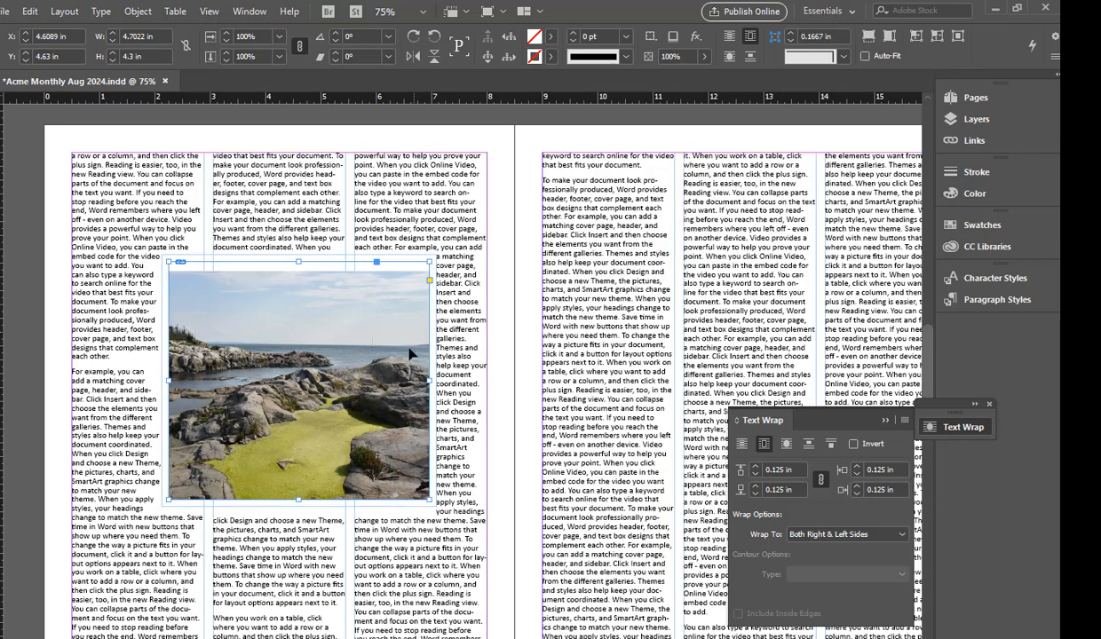
- Enlarge the river photo inside its frame to about 6.26 by 4.69 in so it fills the frame up to the upper edge
left_click(317, 404)
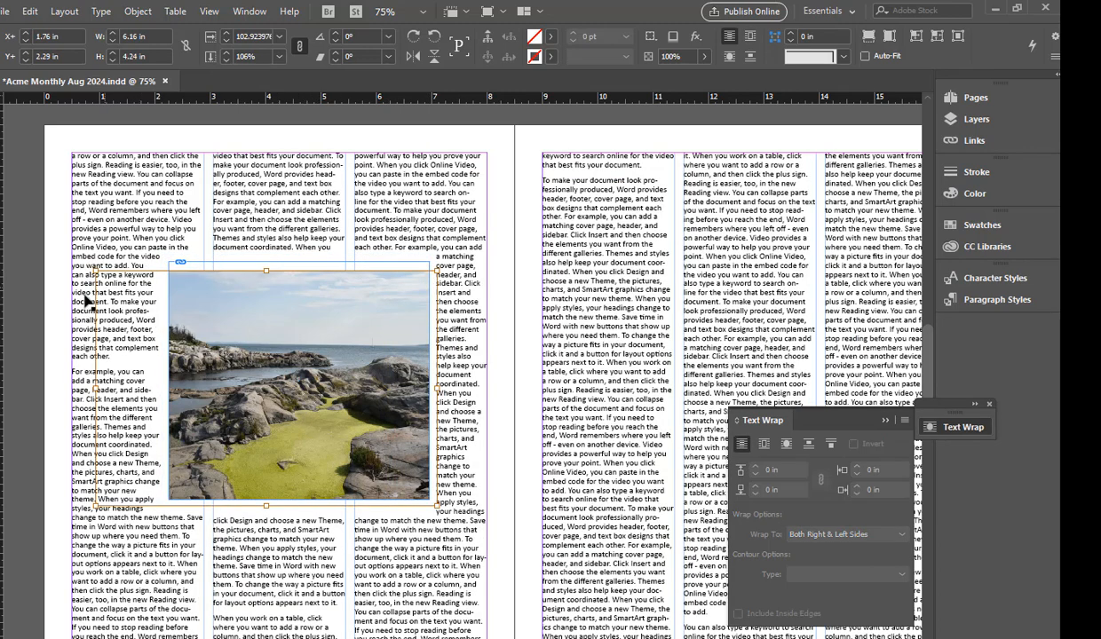
left_click_drag(94, 268, 88, 248)
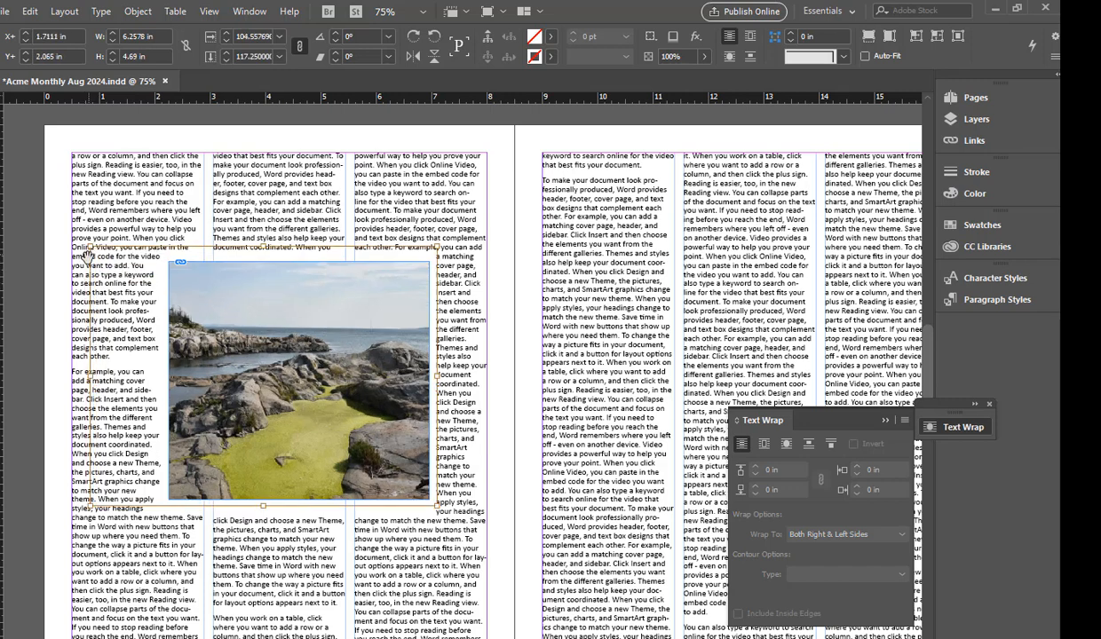
left_click(459, 303)
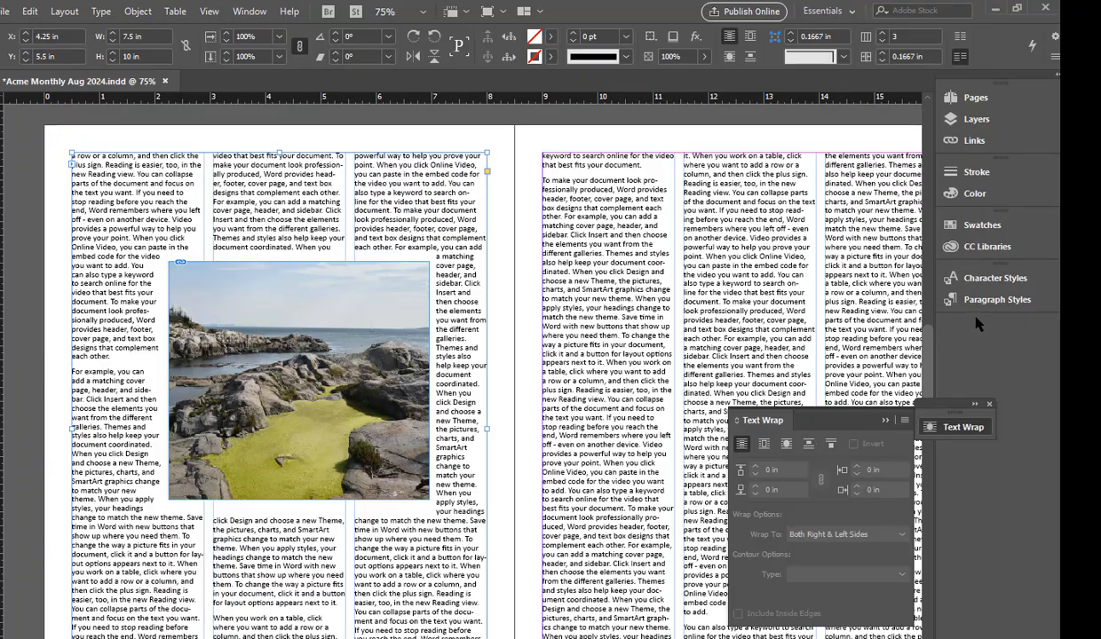
- Collapse the floating Text Wrap options and move them aside so they no longer cover the pages
scroll(924, 364, "down", 5)
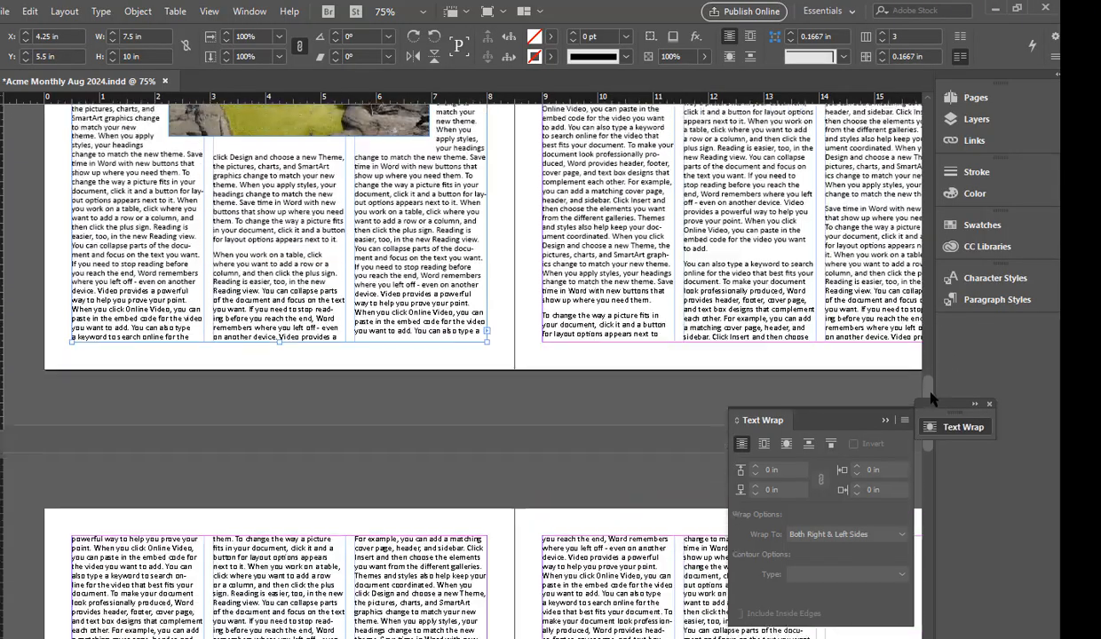
scroll(931, 391, "down", 2)
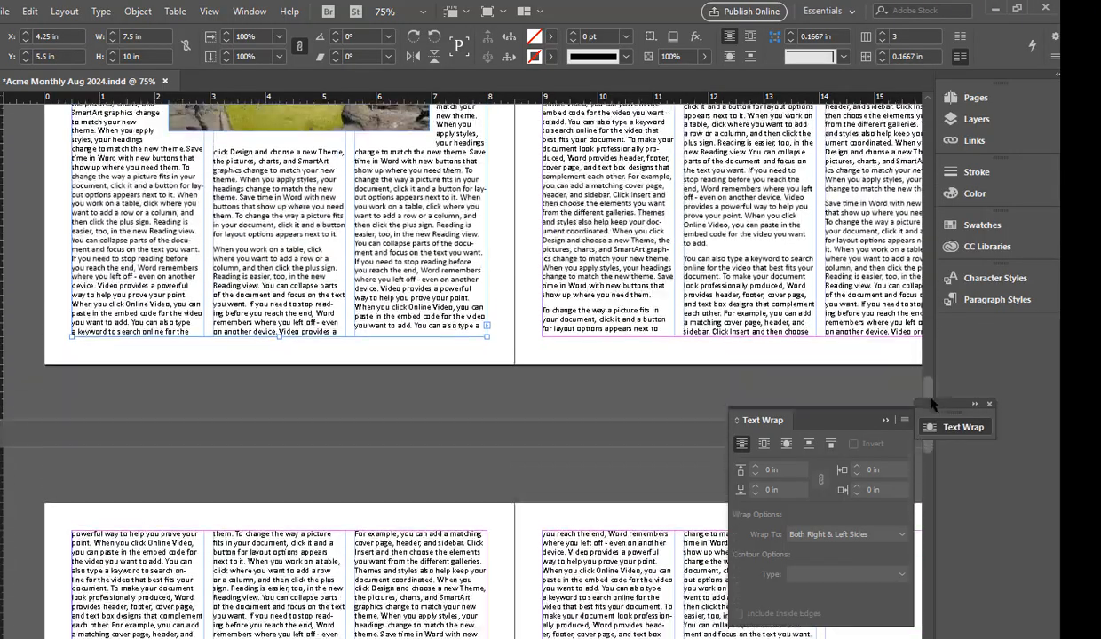
scroll(931, 404, "down", 3)
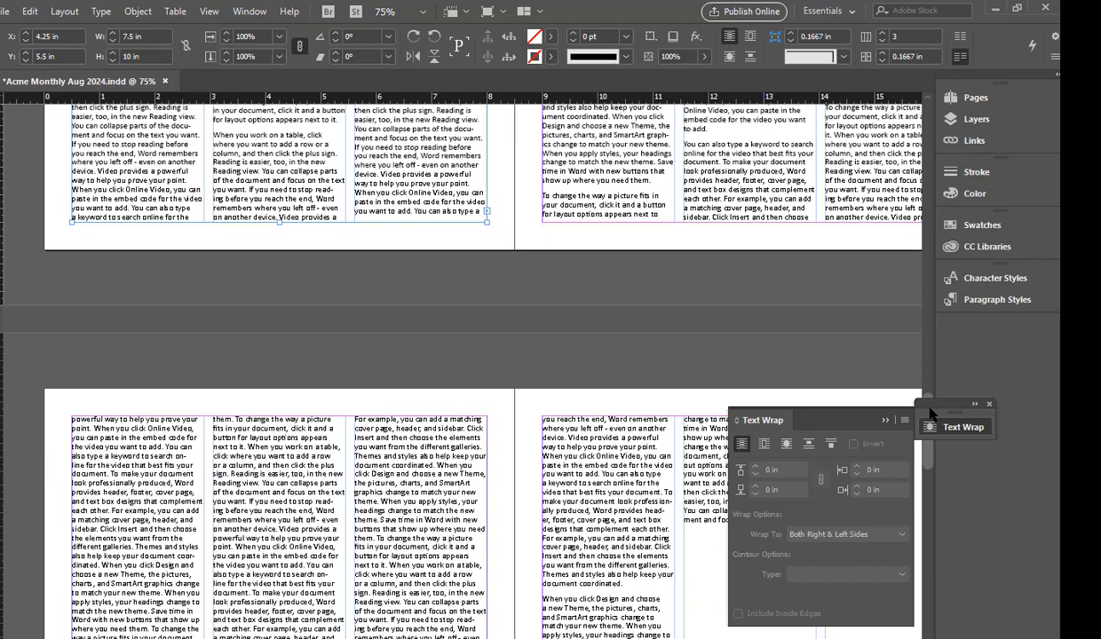
scroll(932, 403, "up", 1)
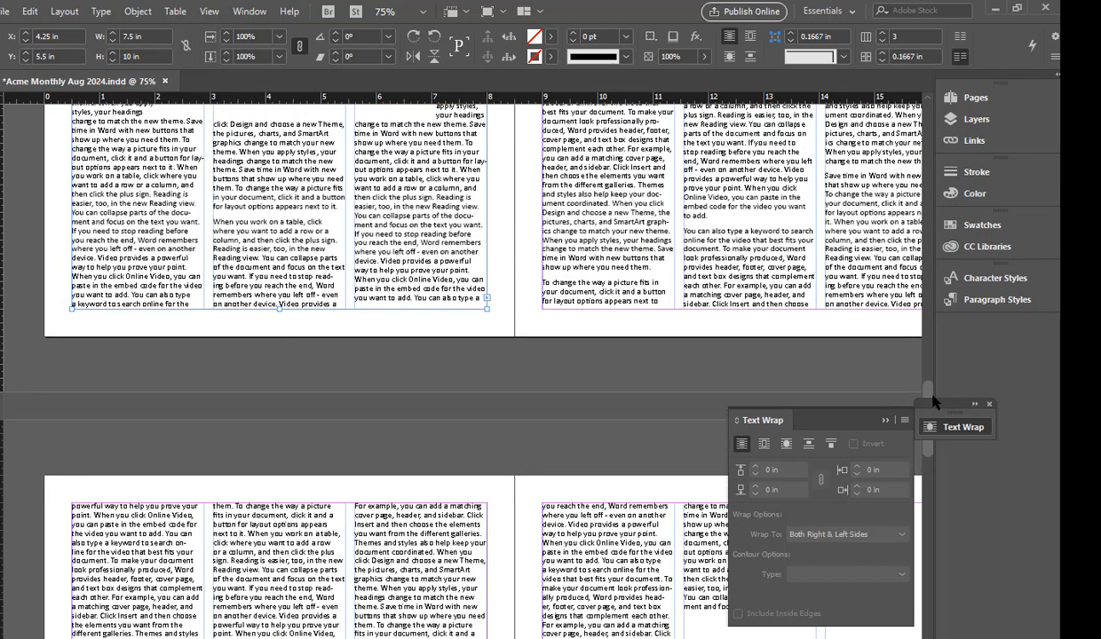
mouse_move(932, 396)
left_mouse_down()
mouse_move(933, 382)
mouse_move(935, 401)
left_mouse_up()
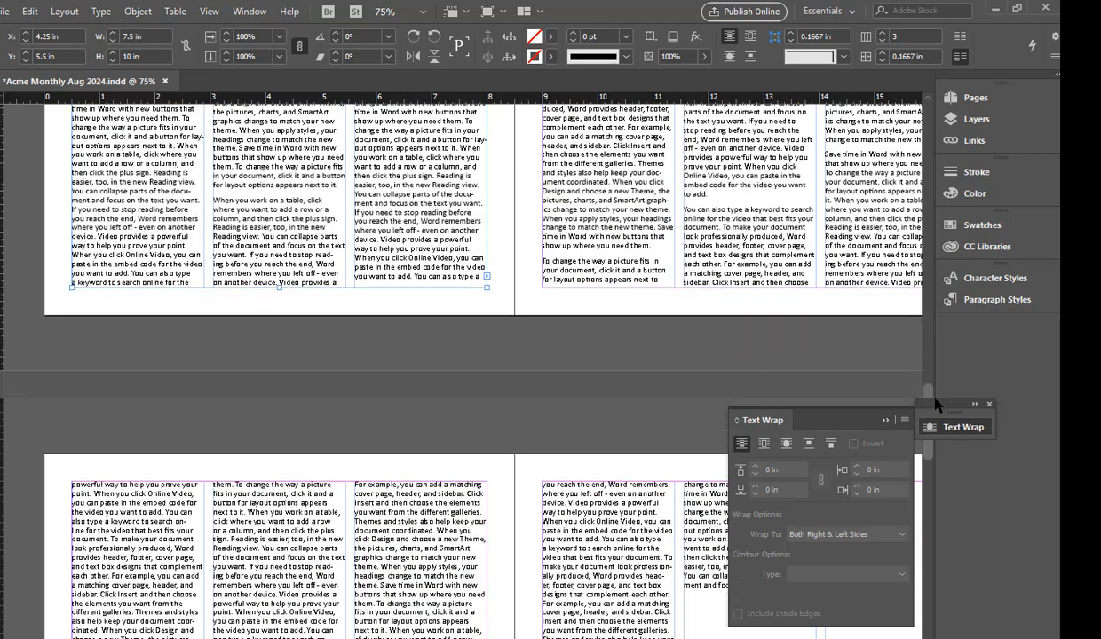
left_click(886, 421)
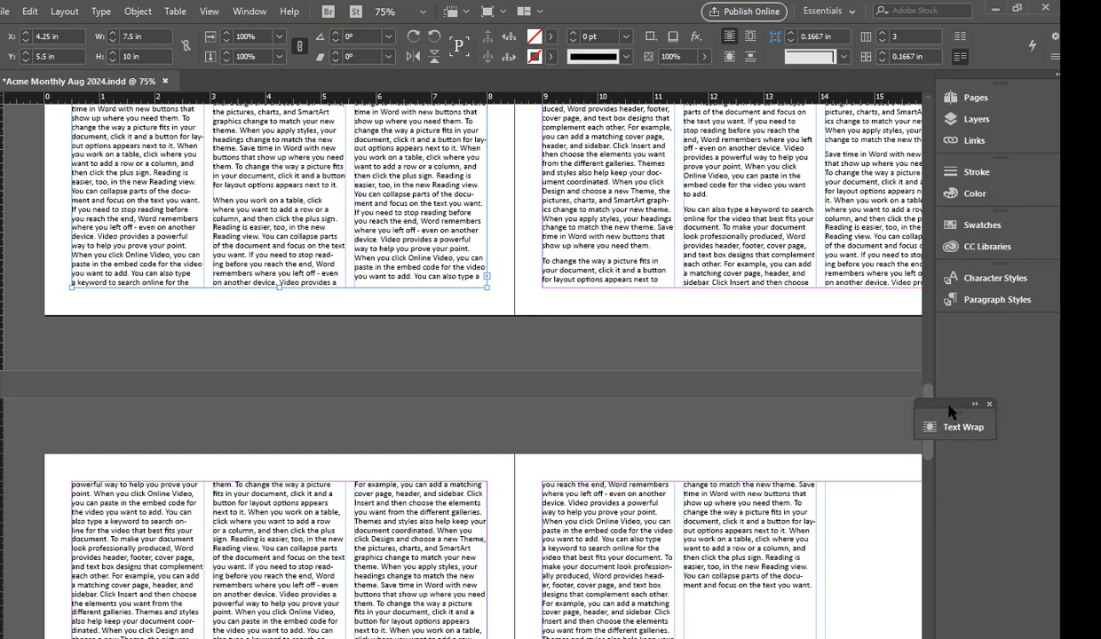
left_click_drag(949, 406, 1018, 413)
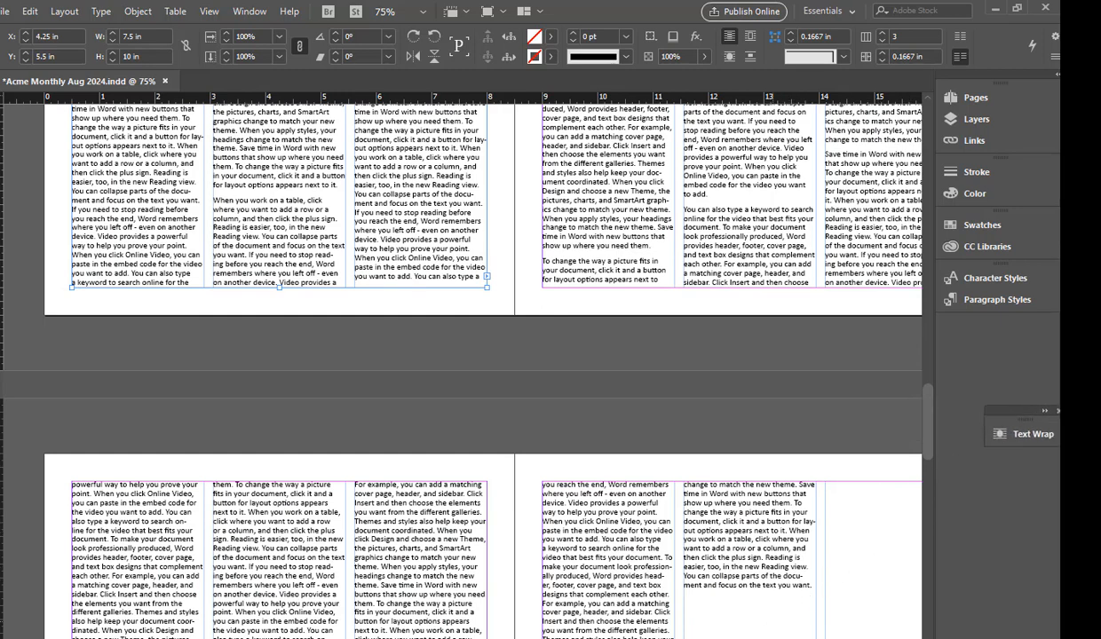
- Shorten the three-column text frame on the photo spread's right page from its lower edge to a height of about 9.78 in, and deselect it
scroll(698, 273, "right", 5)
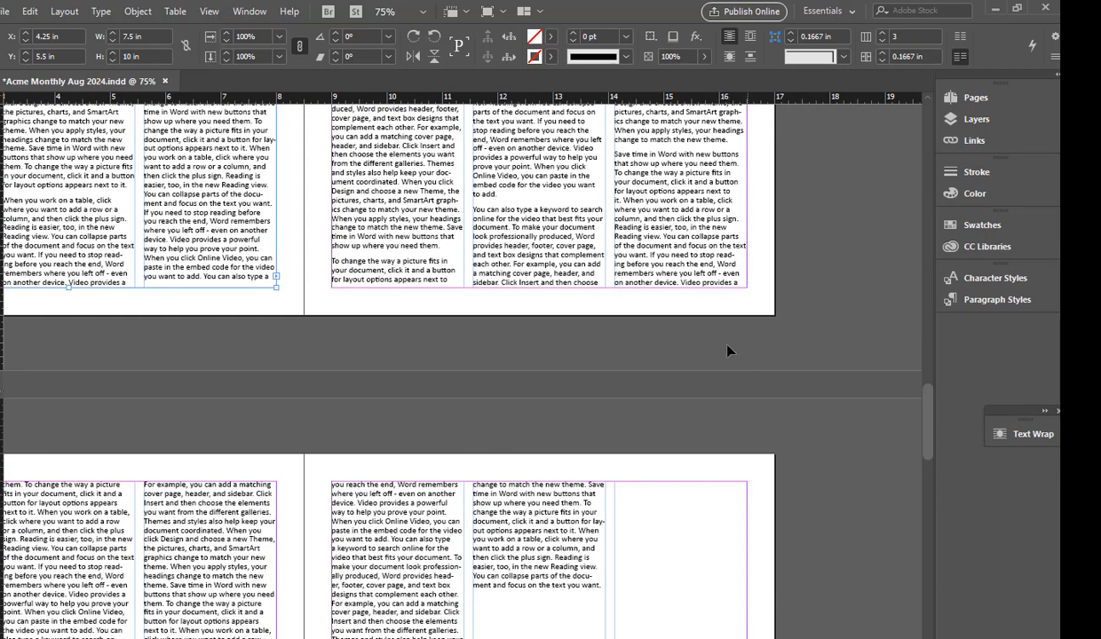
left_click(699, 273)
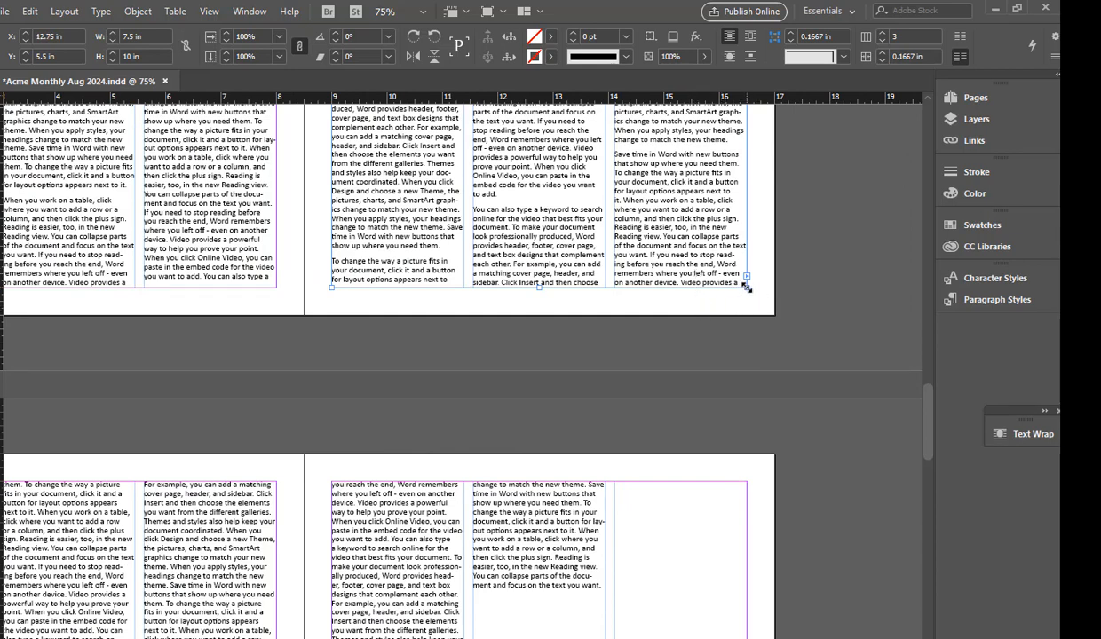
left_click_drag(746, 287, 747, 276)
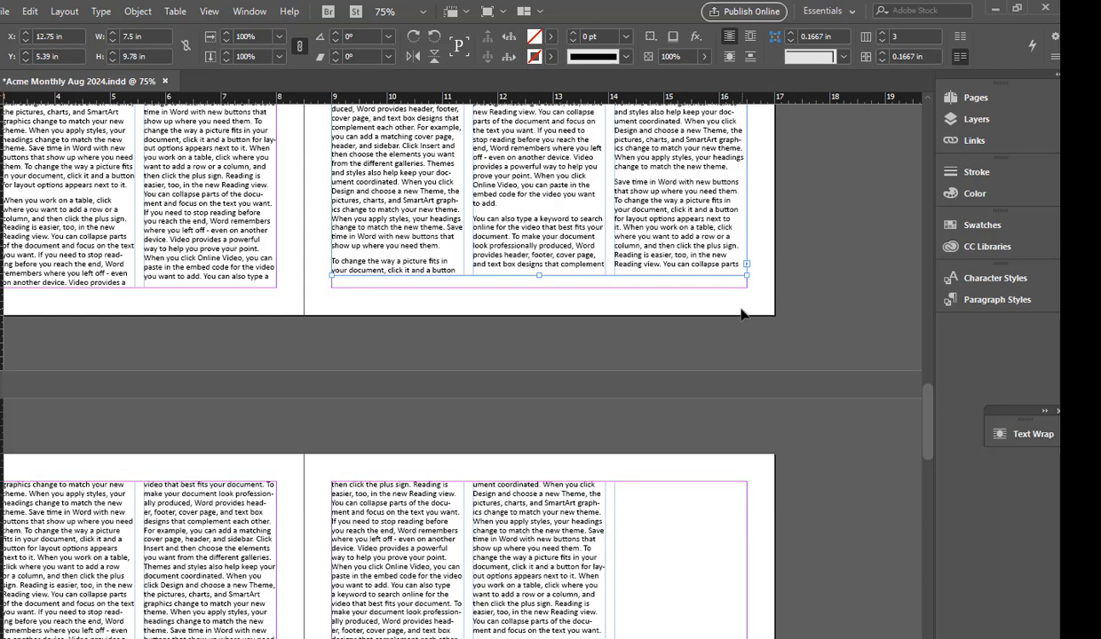
left_click(759, 271)
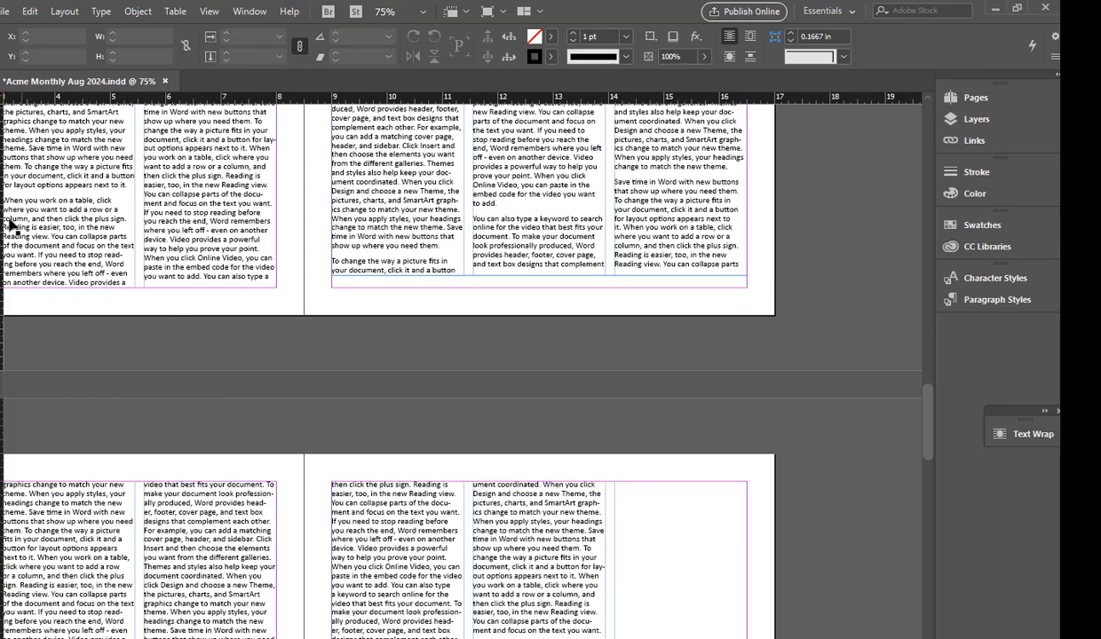
- Draw a text frame about 1.64 by 0.3 in below the right page's third column and enter "continued on page" in it
key("t")
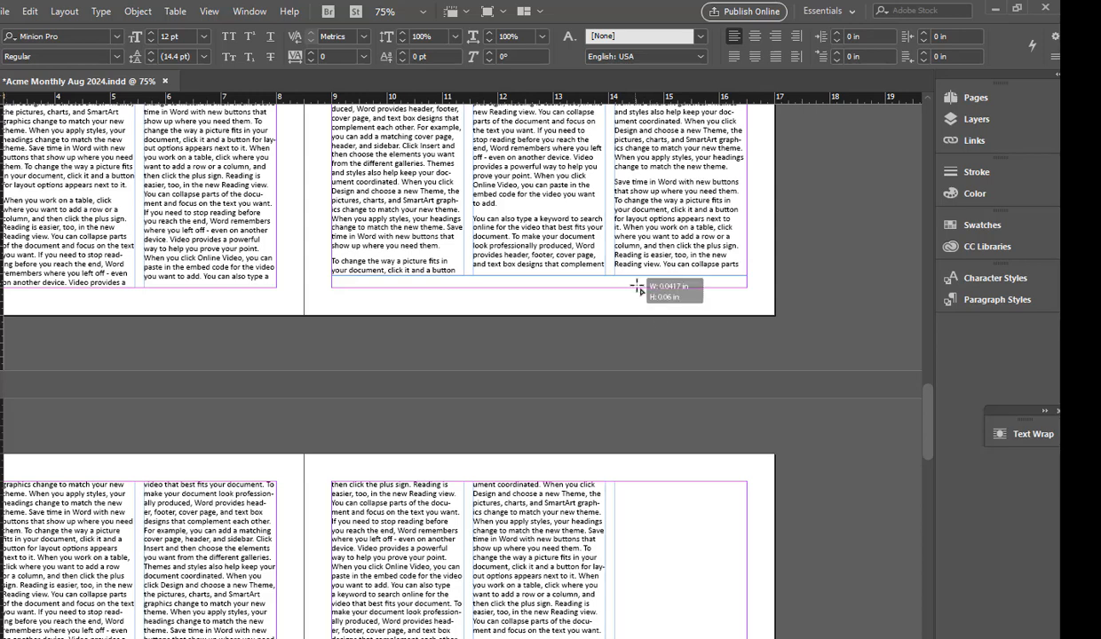
left_click_drag(634, 285, 724, 298)
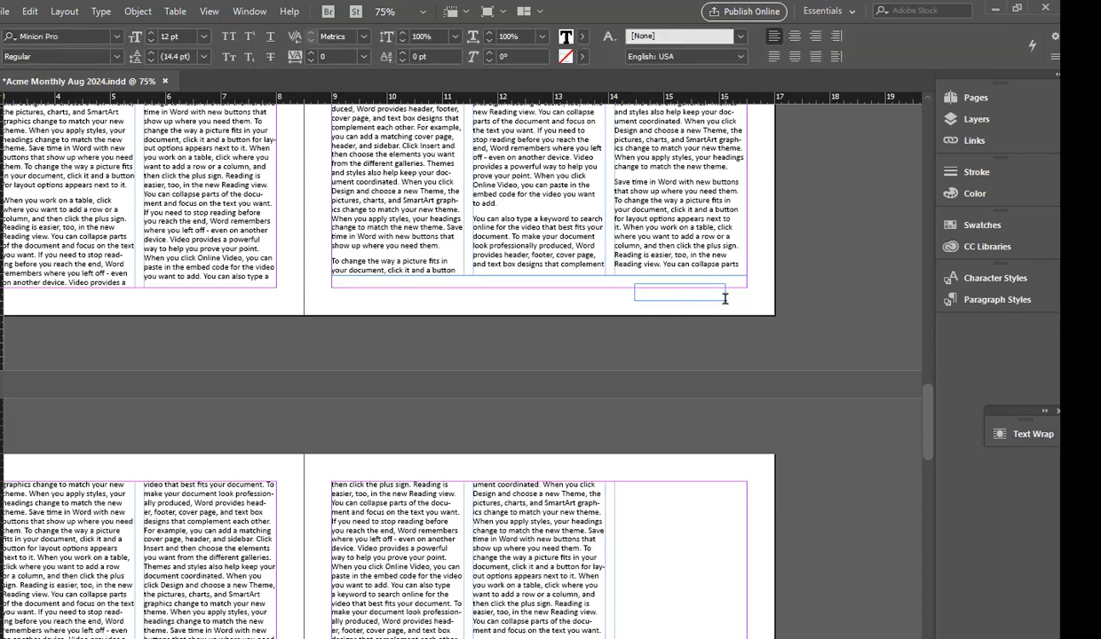
type("continued on page")
- Insert a Next Page Number marker after "continued on page" and finish editing the text
left_click(101, 12)
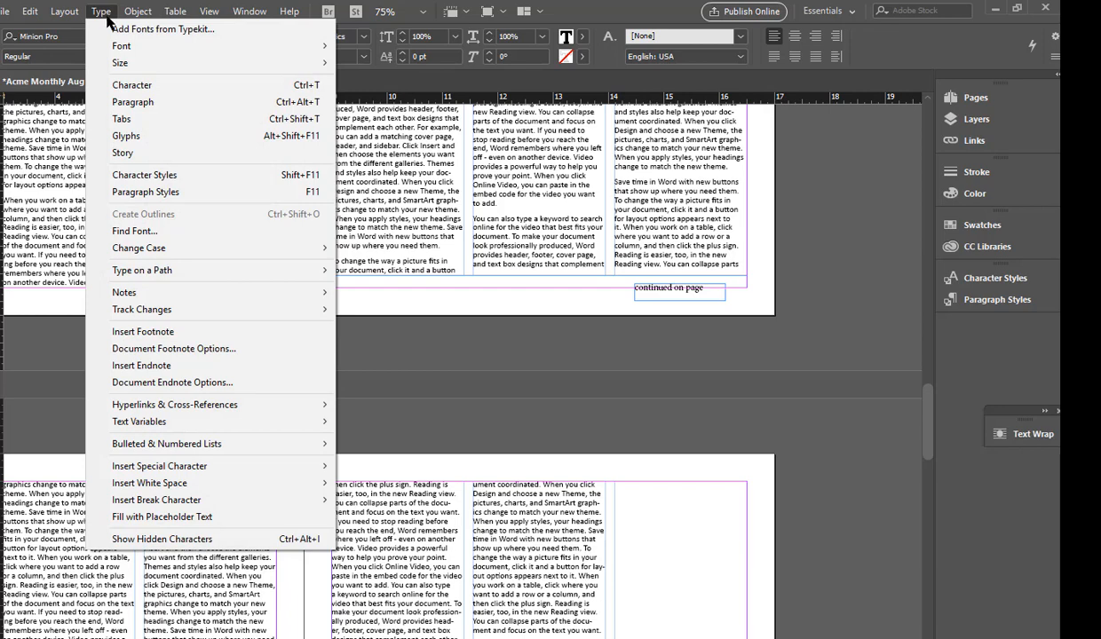
mouse_move(179, 476)
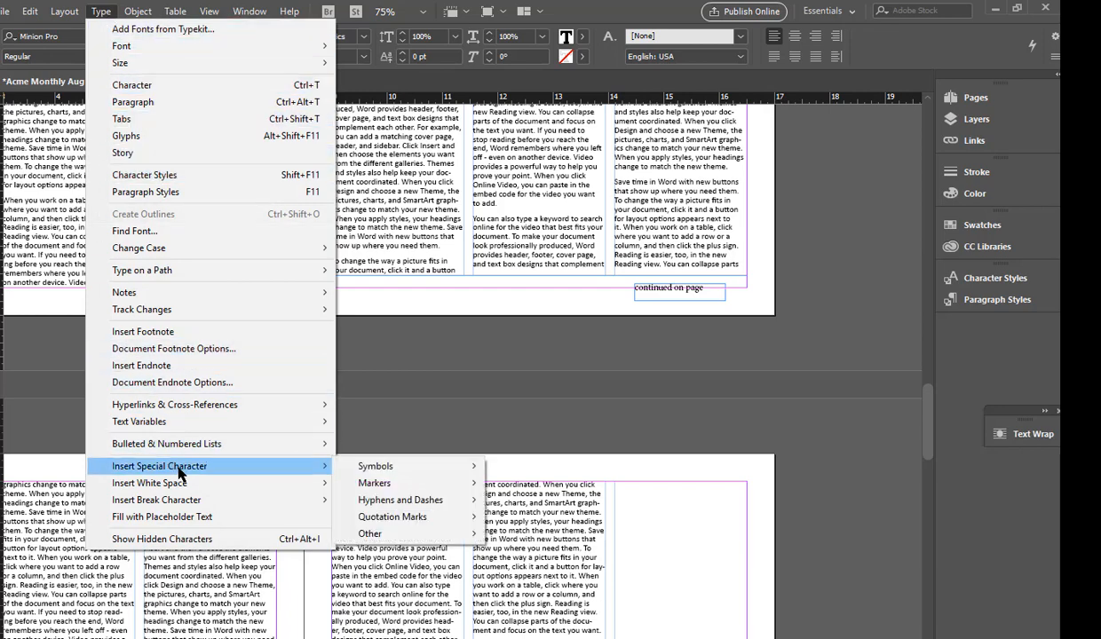
mouse_move(253, 484)
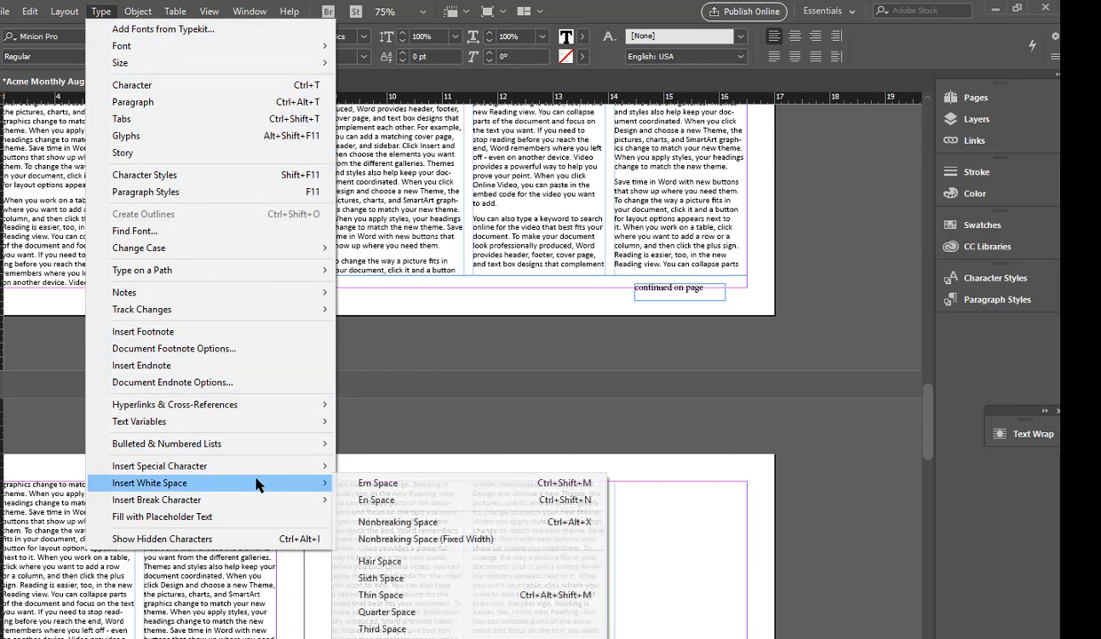
mouse_move(315, 467)
mouse_move(372, 484)
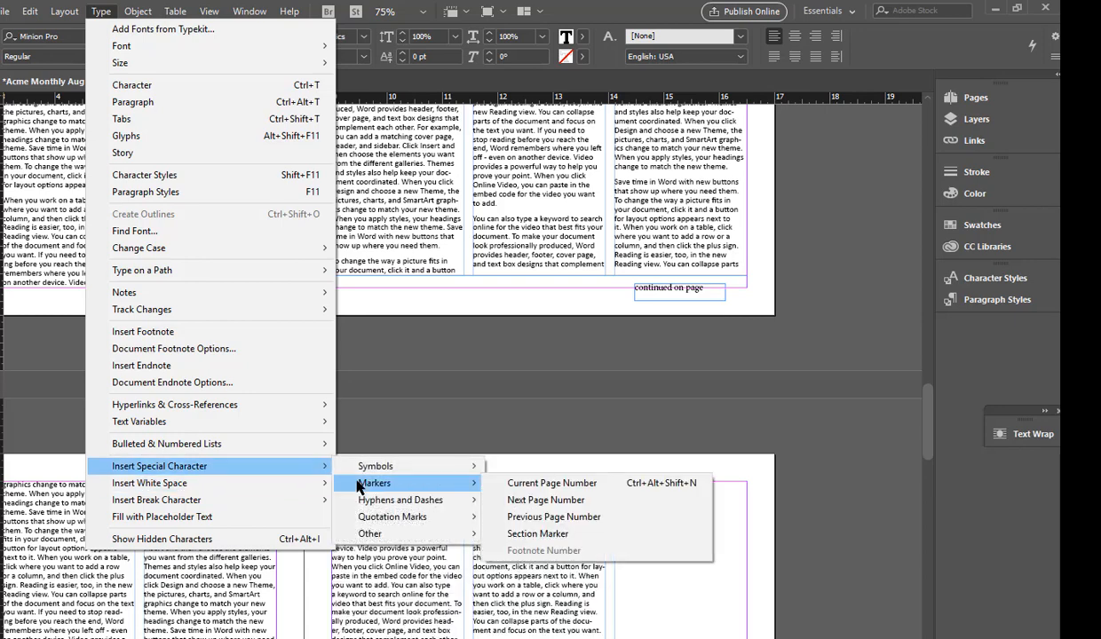
left_click(534, 509)
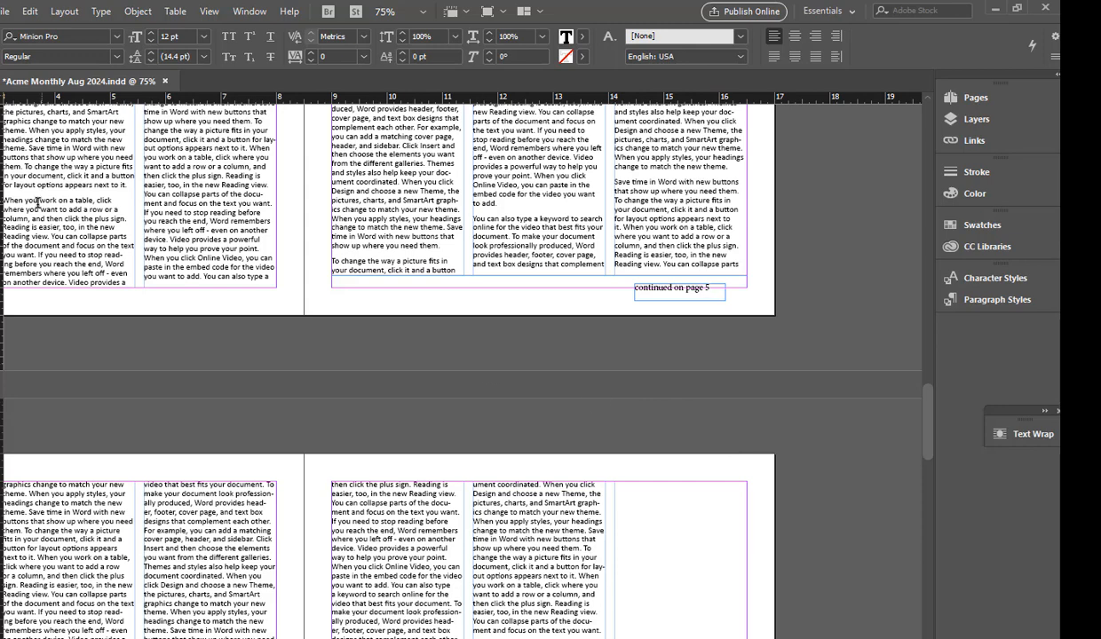
key("Escape")
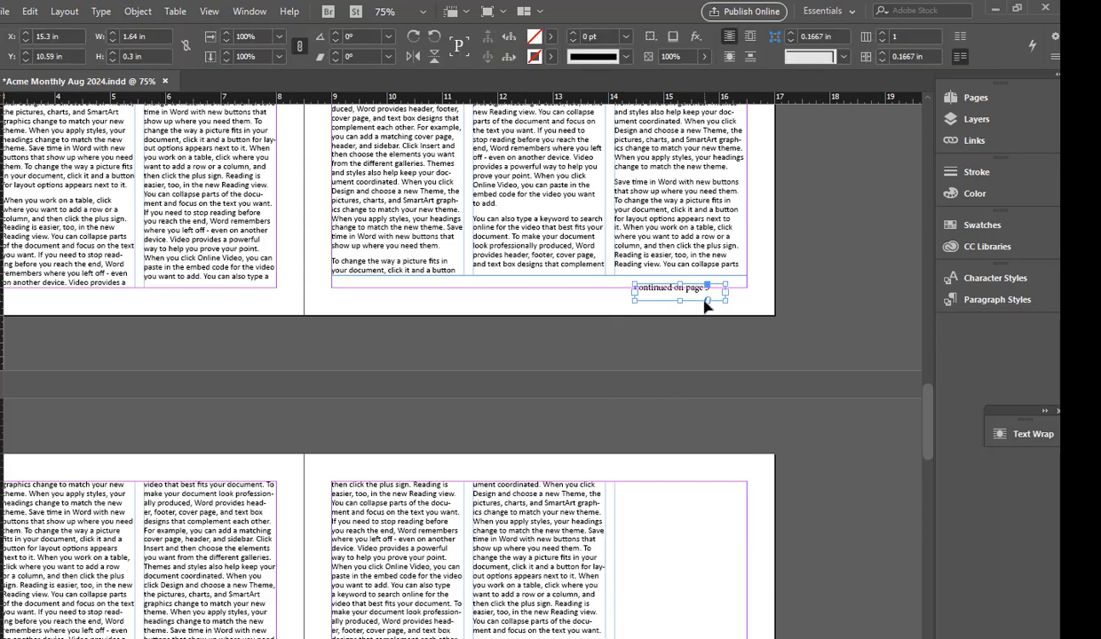
- Nudge the continuation frame up and right to about X 15.76, Y 10.42 in, touching the story's text frame, and save the document
key("Up")
key("Up")
key("Up")
key("Up")
key("Up")
key("Up")
key("Up")
key("Up")
key("Up")
key("Up")
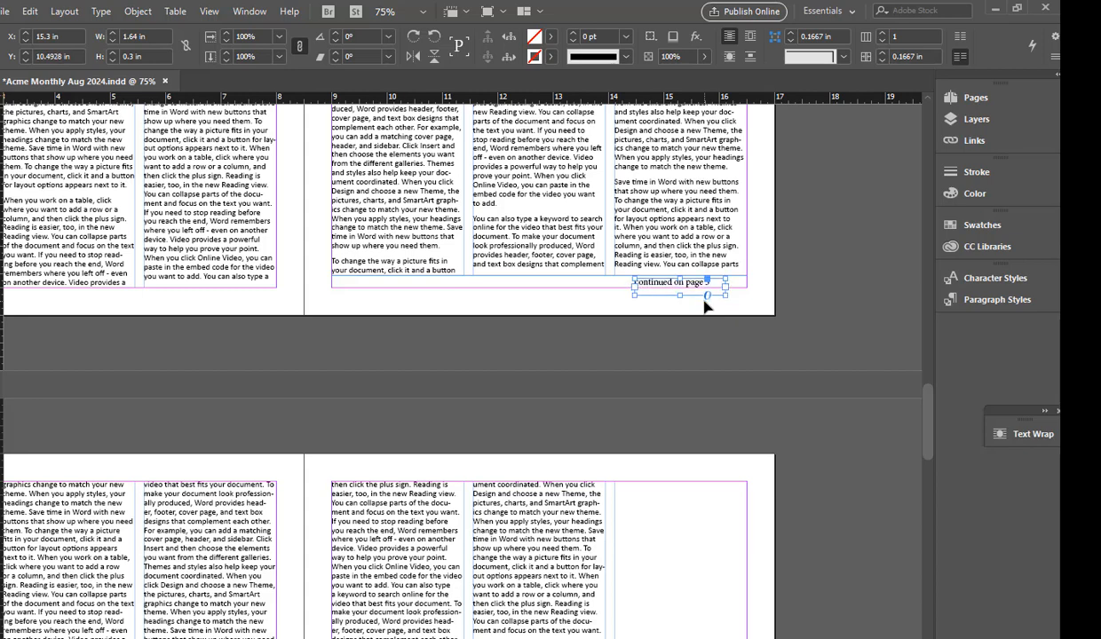
key("Up")
key("Right")
key("Right")
key("Right")
key("Right")
key("Right")
key("Right")
key("Right")
key("Right")
key("Right")
key("Right")
key("Right")
key("Right")
key("Right")
key("Right")
key("Right")
key("Right")
key("Right")
key("Right")
key("Right")
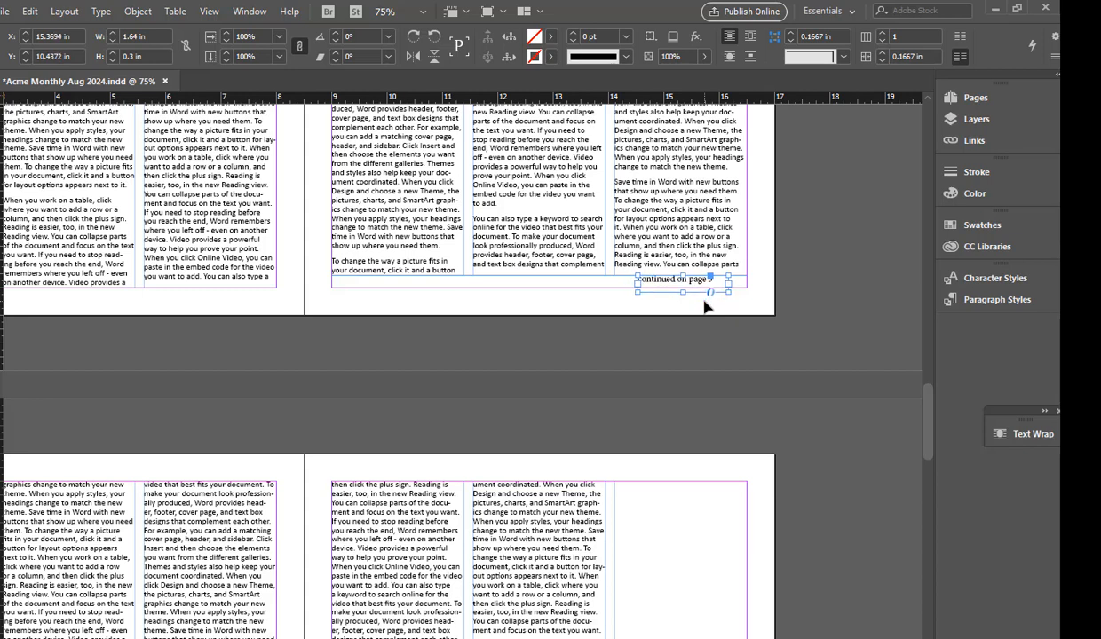
key("Right")
key("Right")
key("Right")
key("Right")
key("Right")
key("Right")
key("Right")
key("Right")
key("Right")
key("Right")
key("Right")
key("Right")
key("Right")
key("Right")
key("Up")
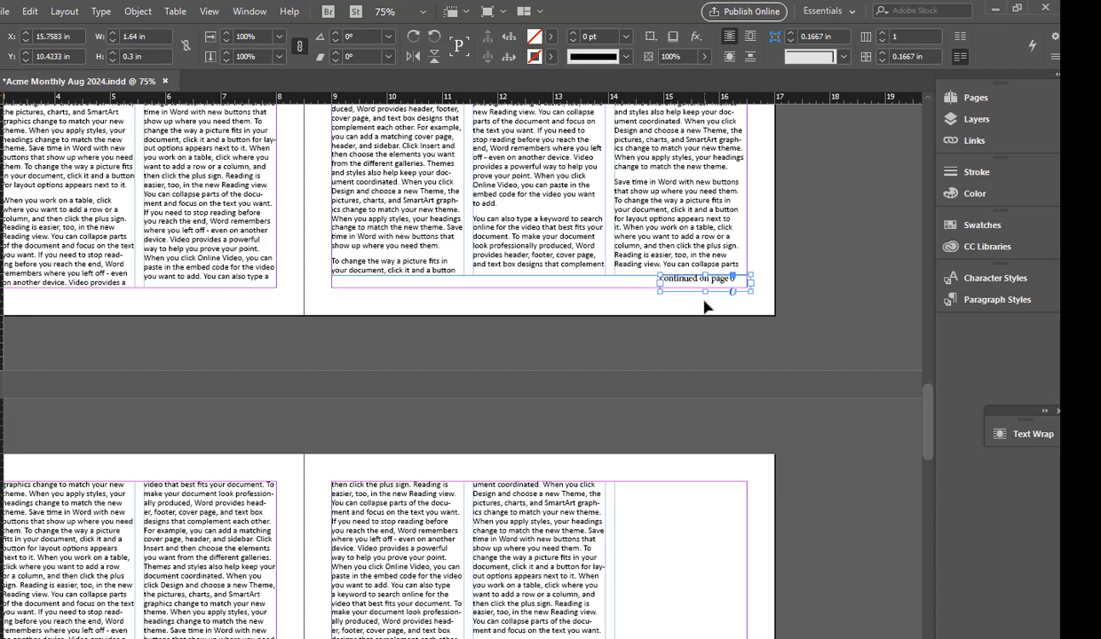
left_click(764, 324)
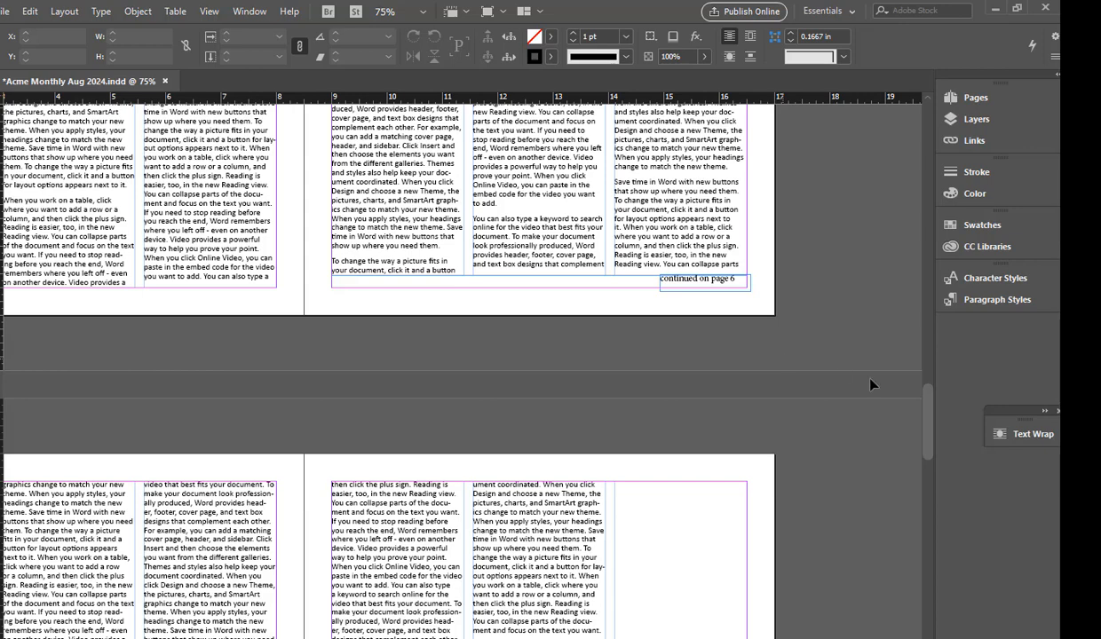
key("ctrl+s")
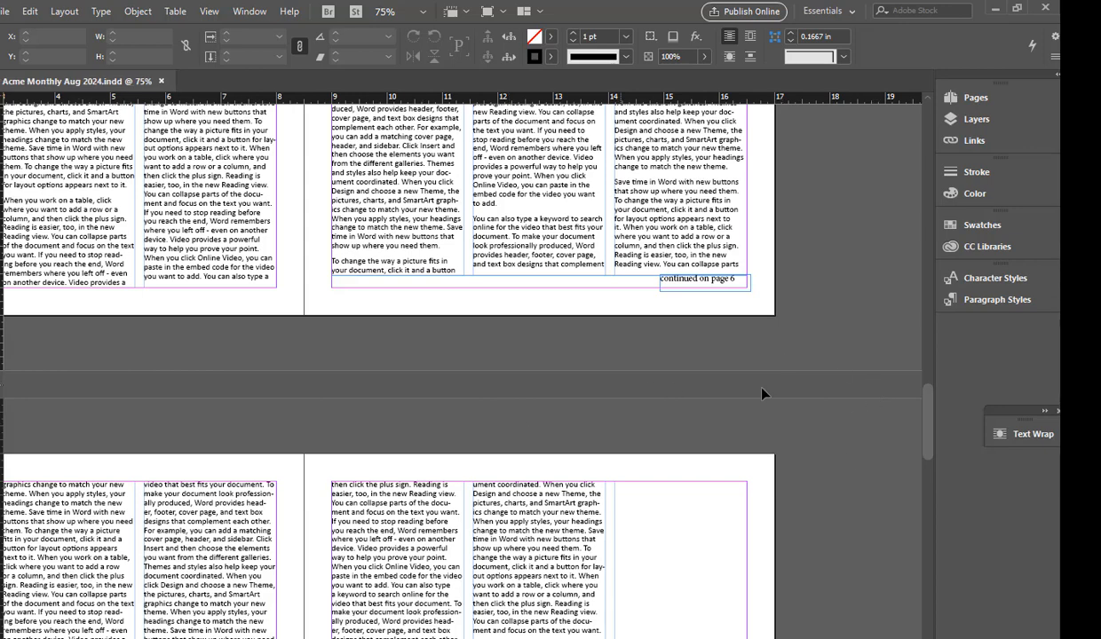
- Insert two blank A-Master pages directly after the 4-5 photo spread, forming a new 6-7 spread
left_click(976, 98)
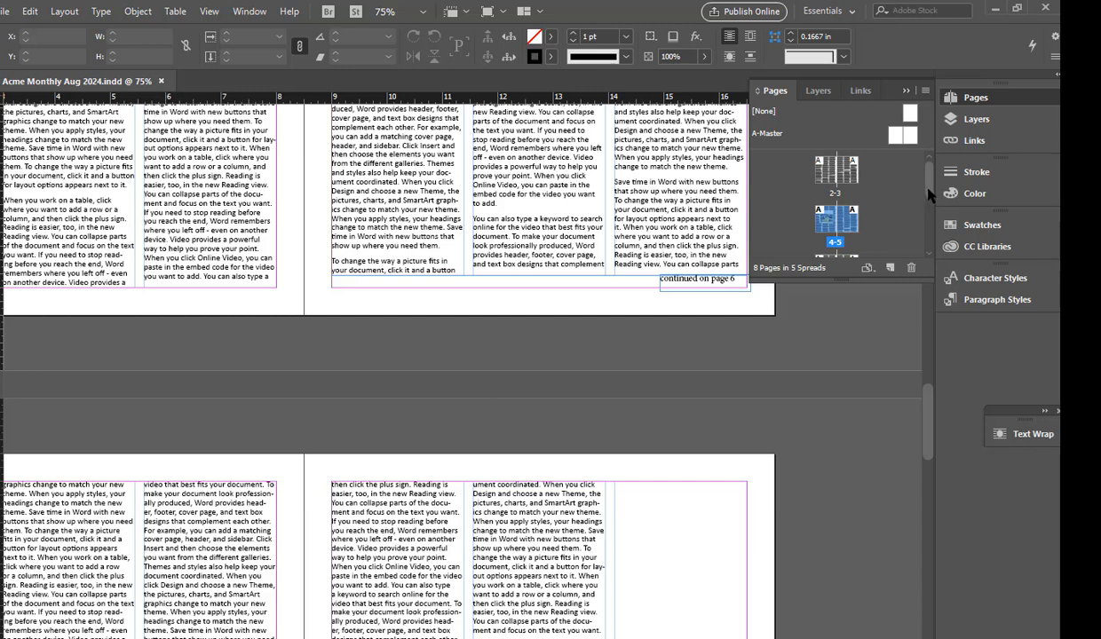
left_click_drag(929, 194, 930, 211)
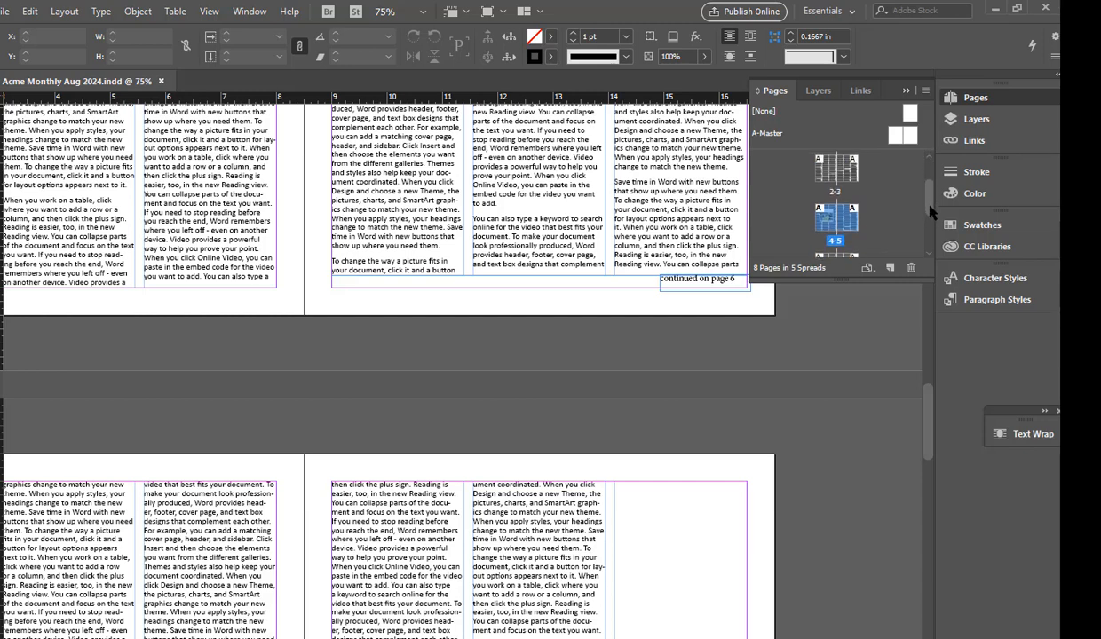
left_click(891, 268)
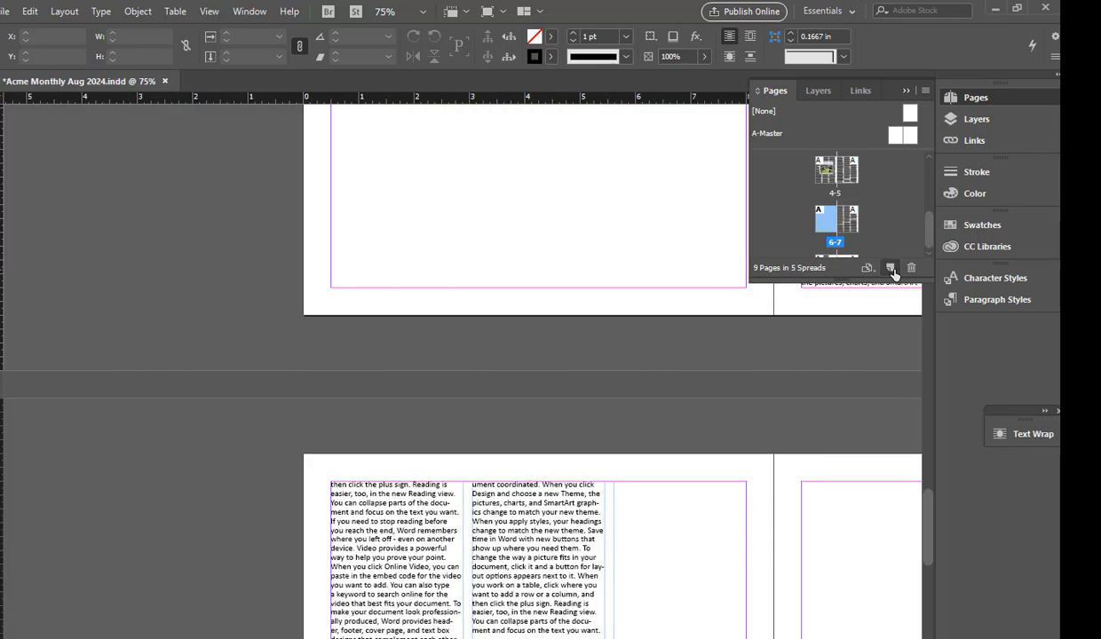
left_click(890, 268)
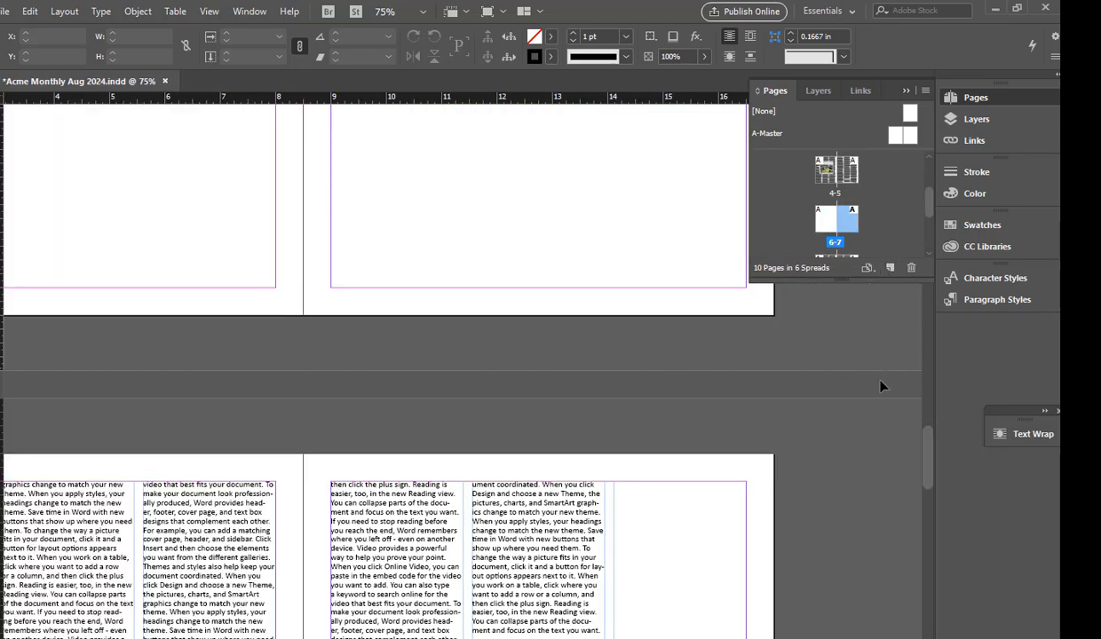
left_click_drag(934, 463, 926, 385)
left_click(907, 91)
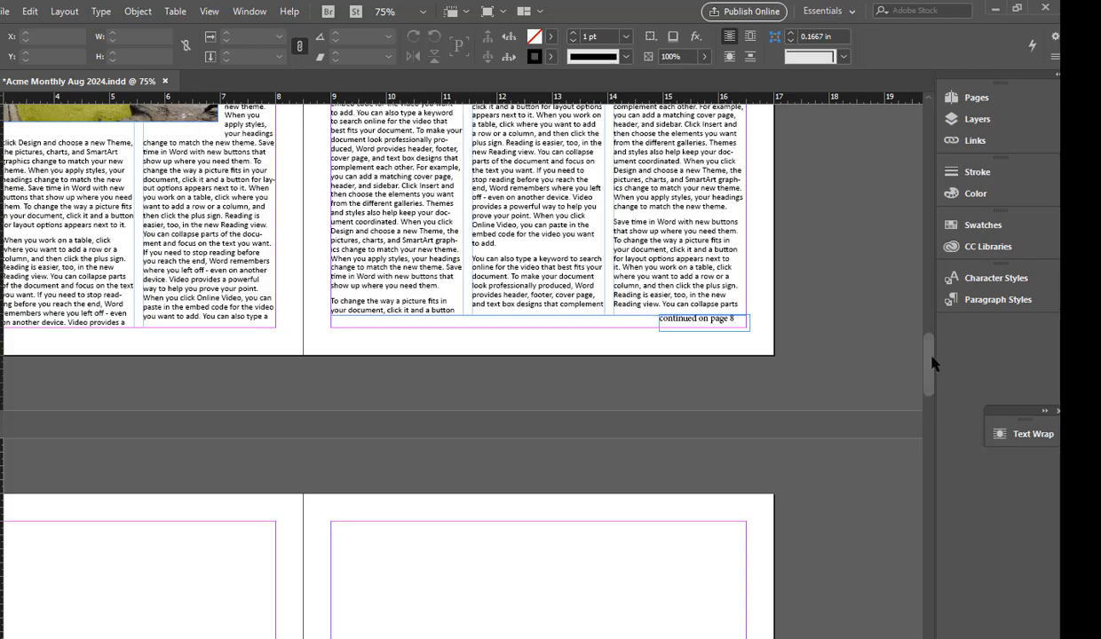
- Open the A-Master spread and draw a text frame about 2.04 by 0.3 in just below the left page's bottom margin
left_click_drag(932, 362, 936, 502)
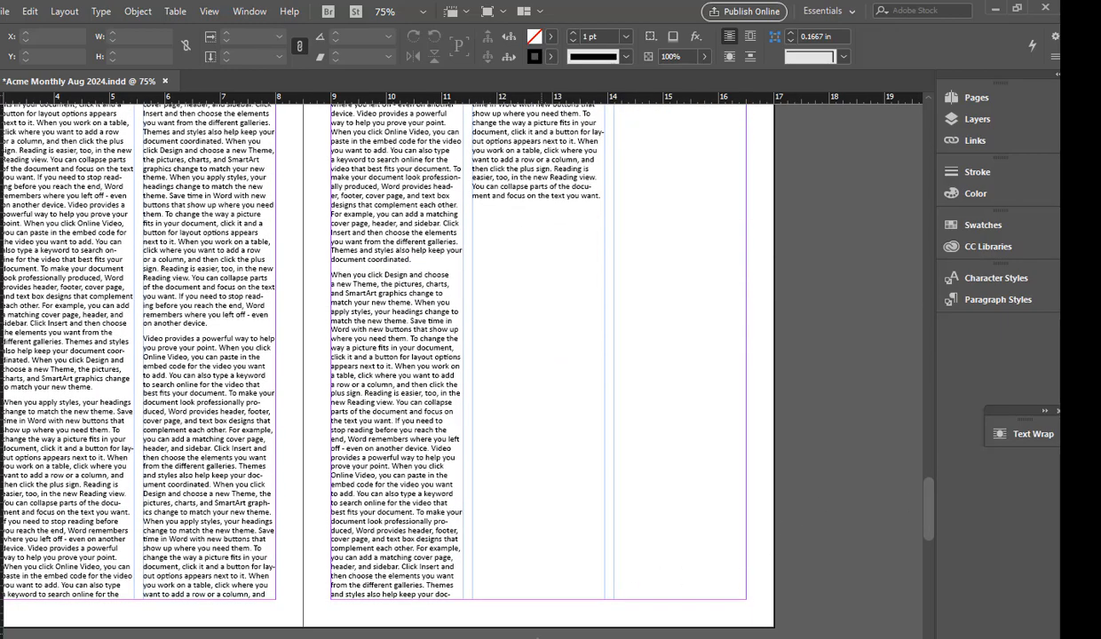
scroll(461, 366, "left", 5)
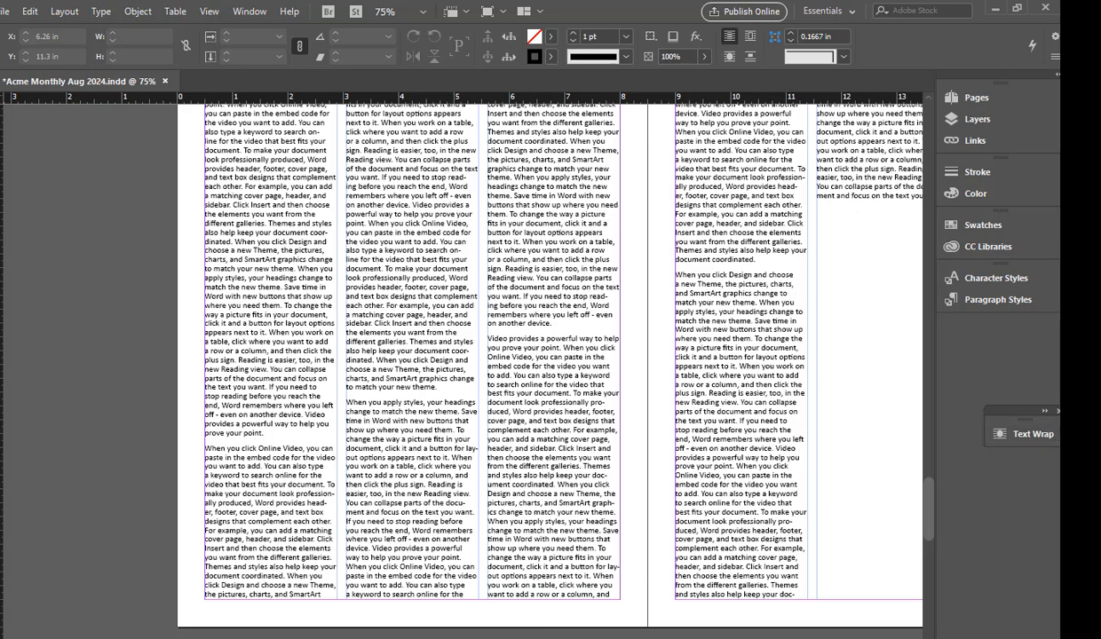
left_click(92, 637)
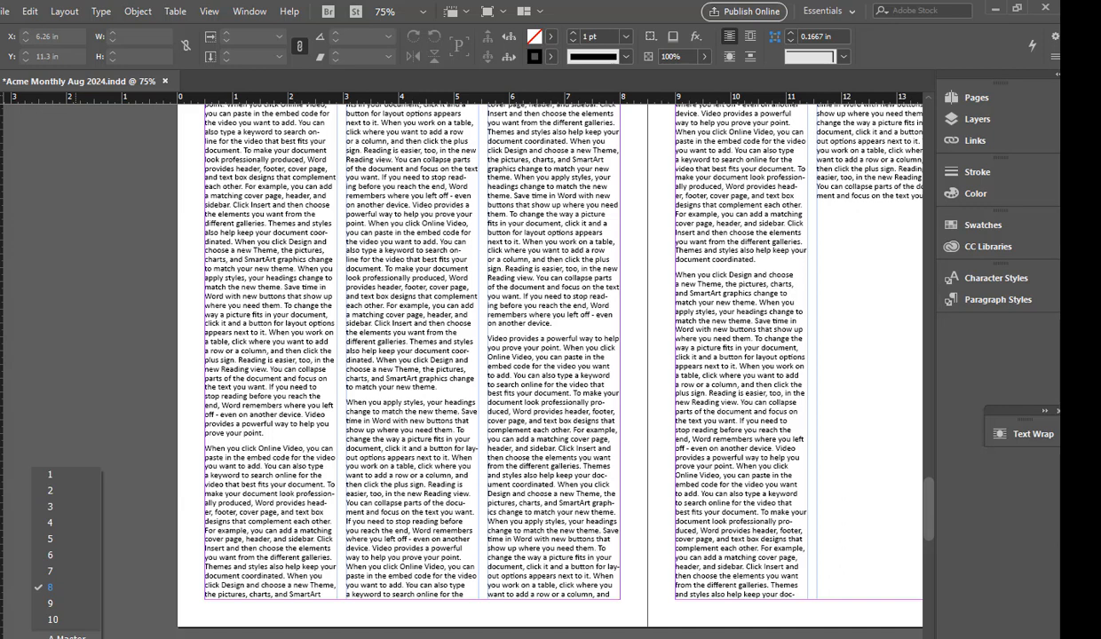
left_click(67, 637)
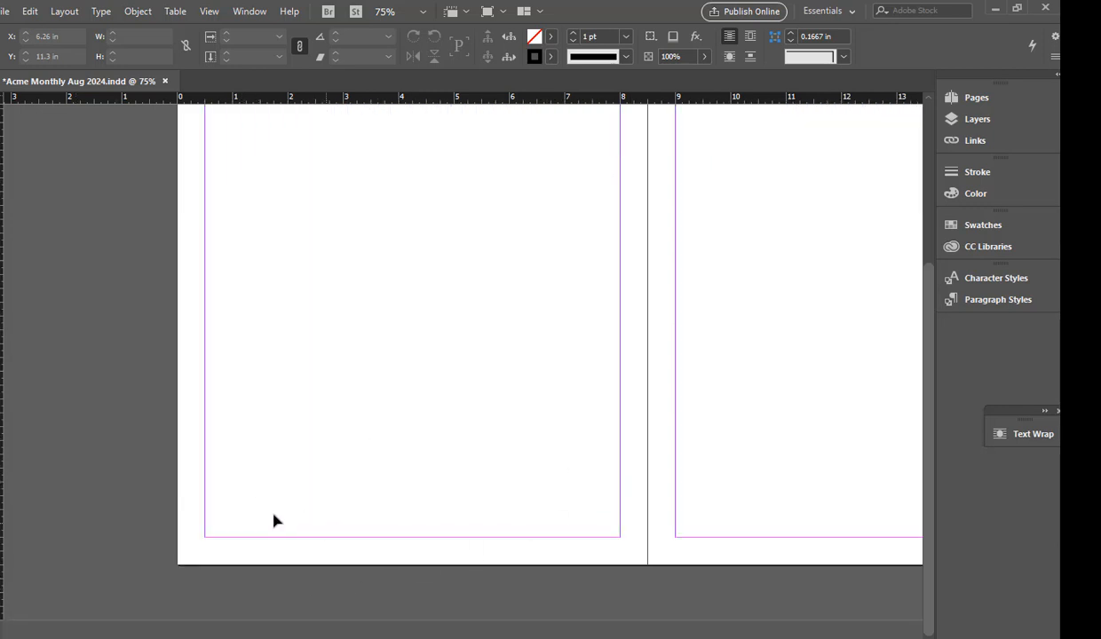
key("t")
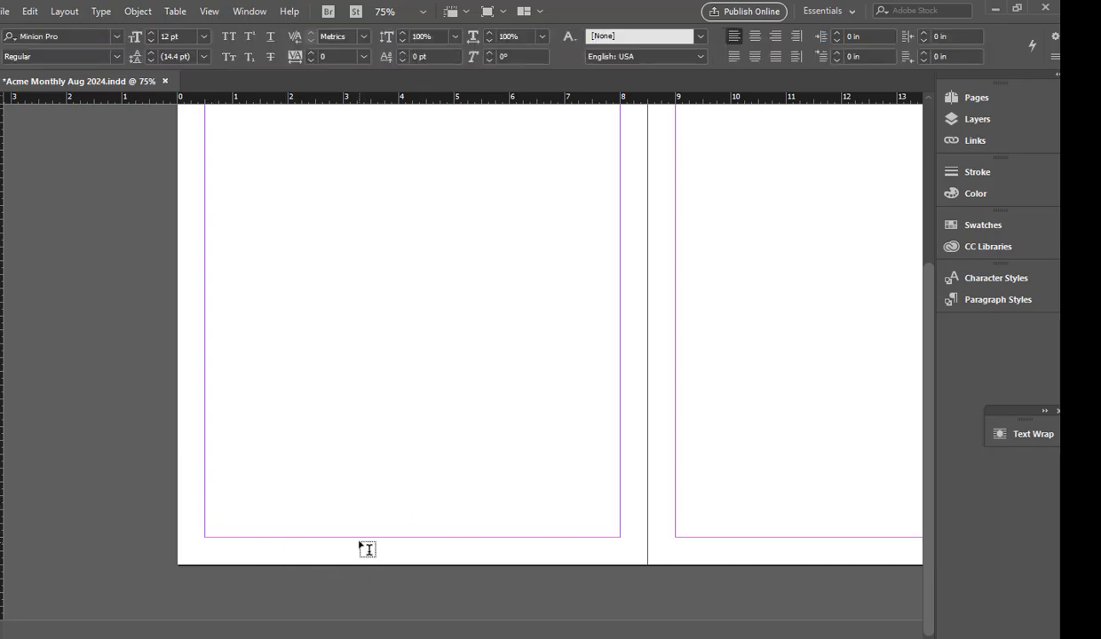
left_click_drag(364, 539, 477, 553)
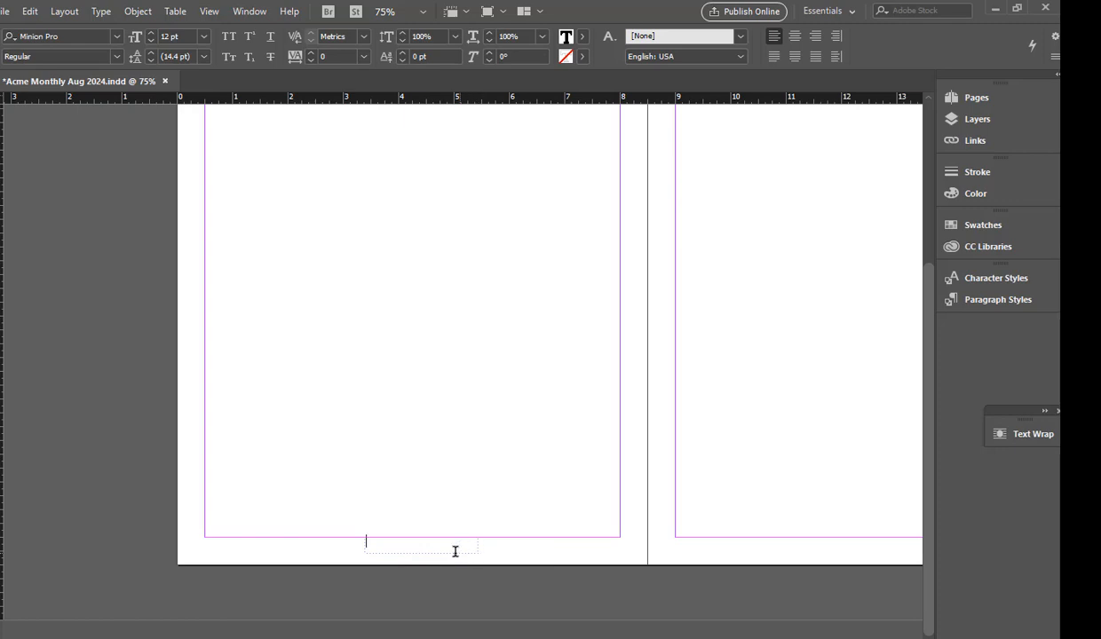
- Enter "Page " in the master footer frame, insert a Current Page Number marker after it, and finish editing the text
type("Page")
key("BackSpace")
key("BackSpace")
key("BackSpace")
key("BackSpace")
type("Page")
left_click(106, 13)
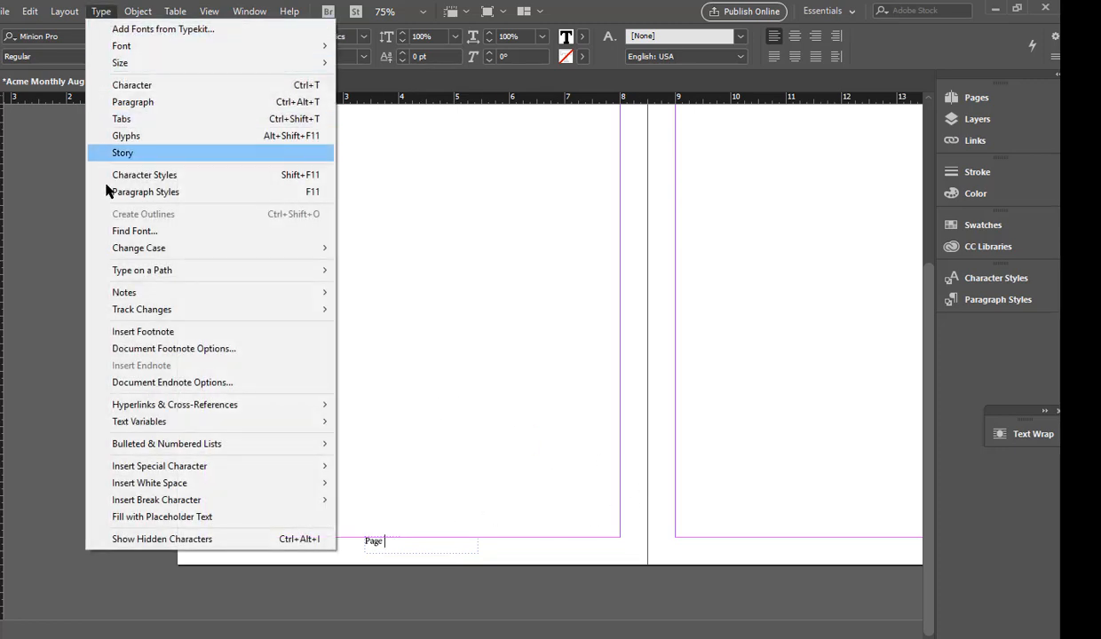
mouse_move(167, 474)
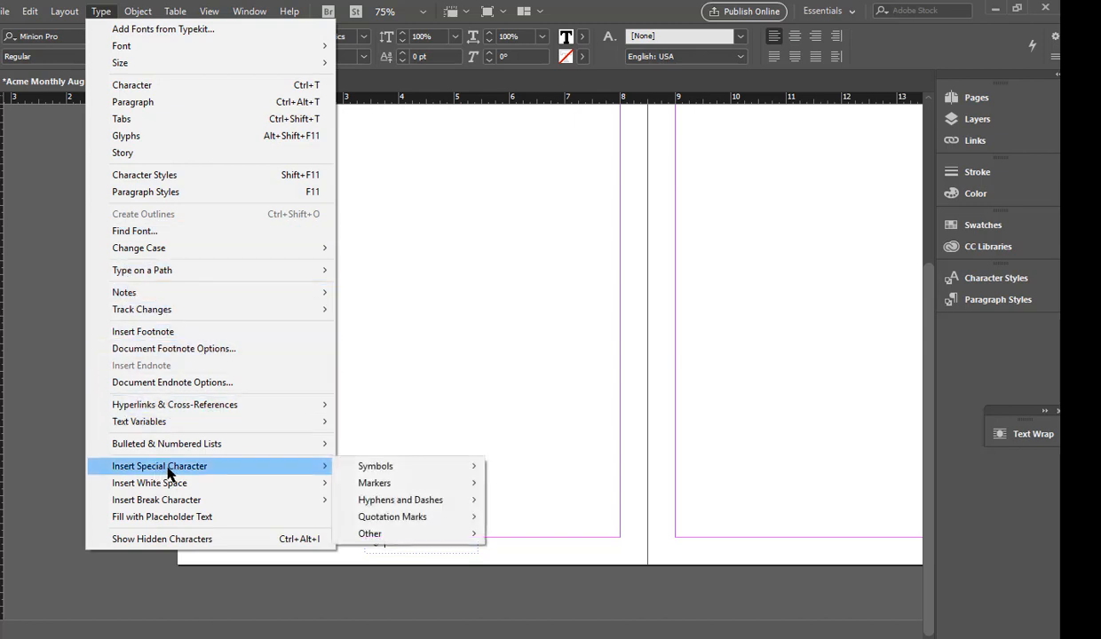
mouse_move(388, 473)
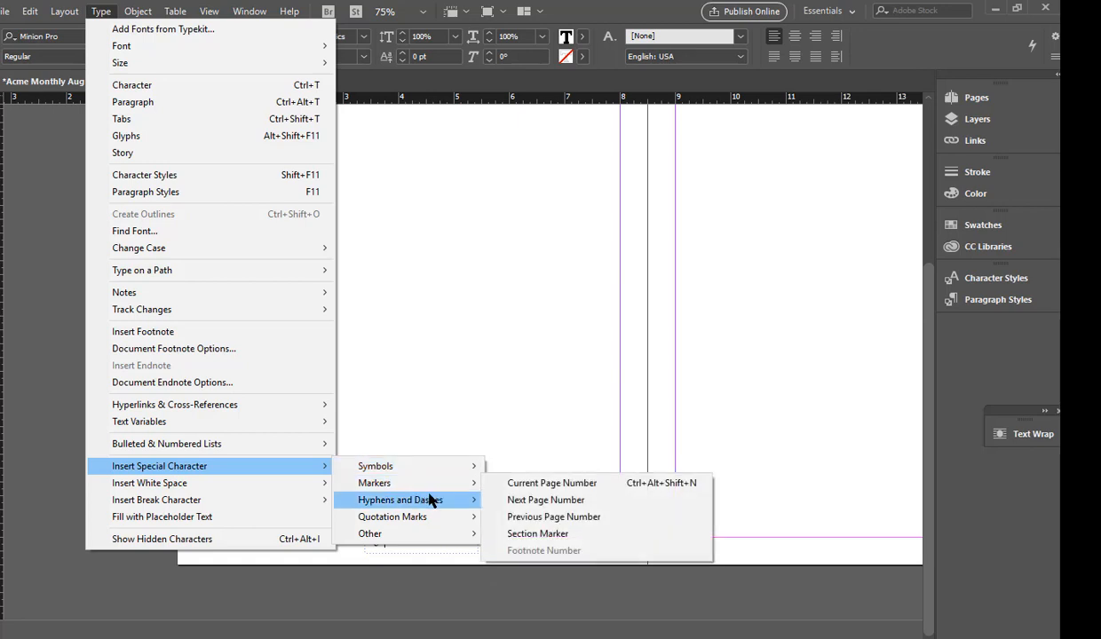
mouse_move(437, 491)
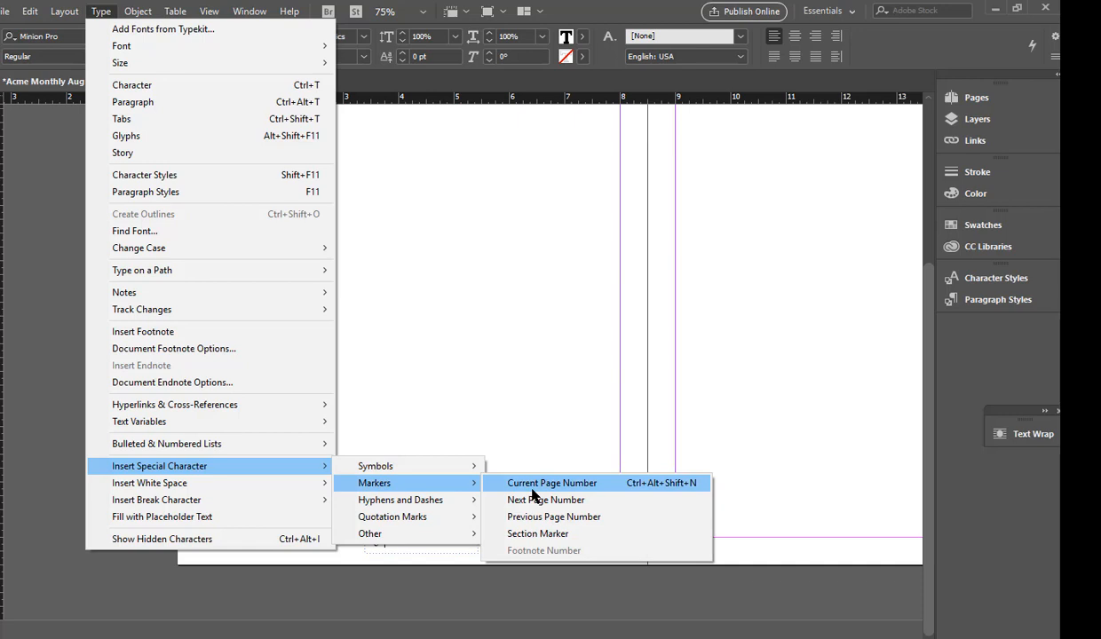
left_click(531, 485)
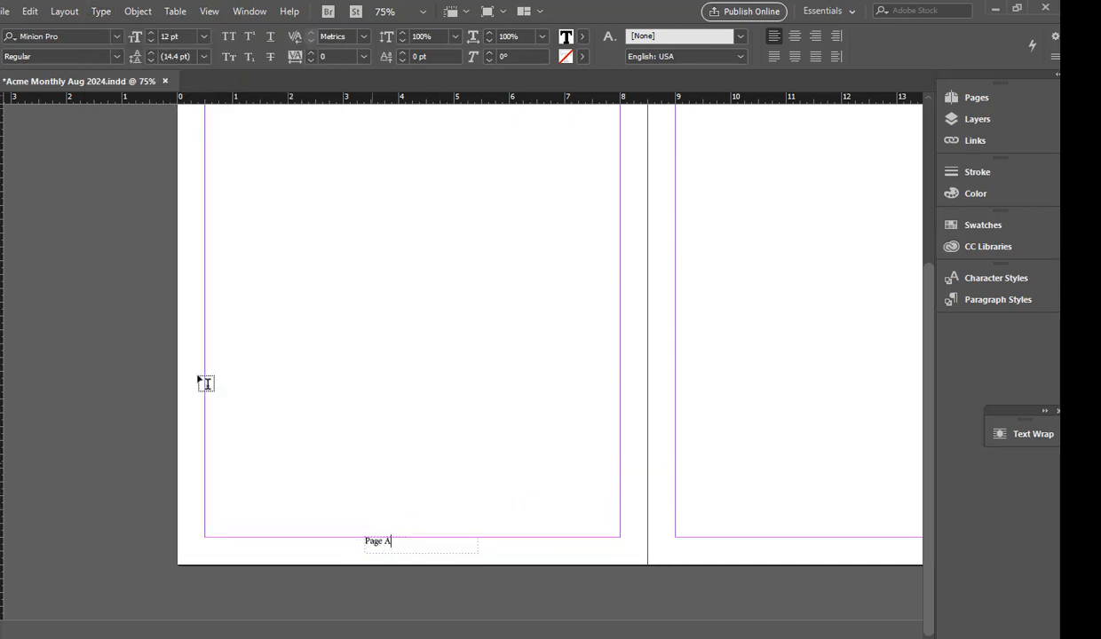
key("Escape")
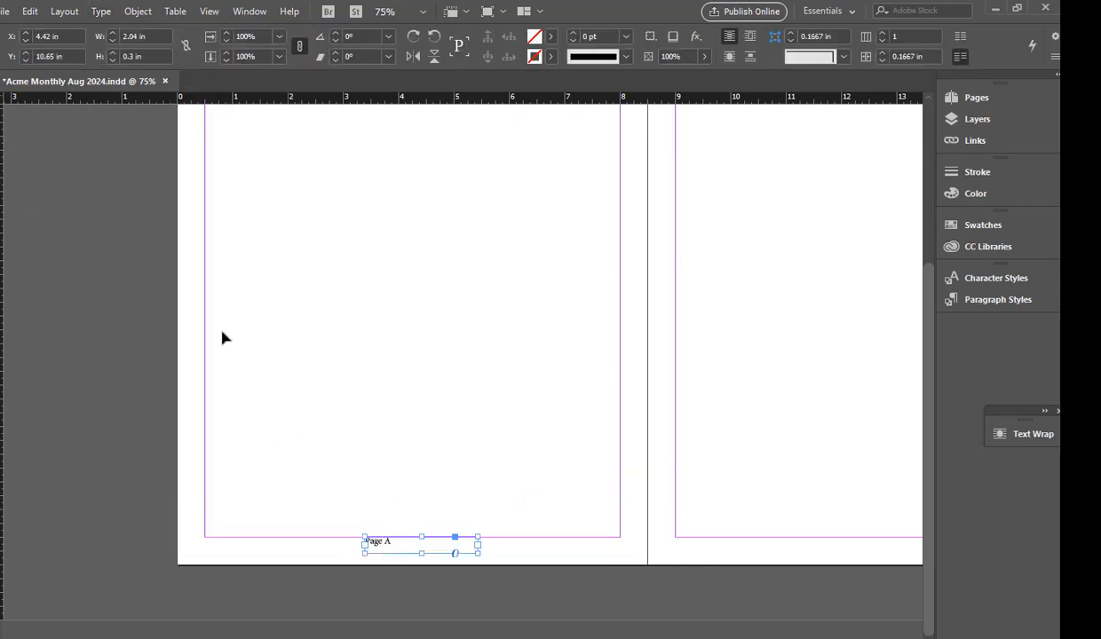
- Center the page-number text within the left master page's footer frame, using Justify with last line aligned center
key("t")
left_click(406, 540)
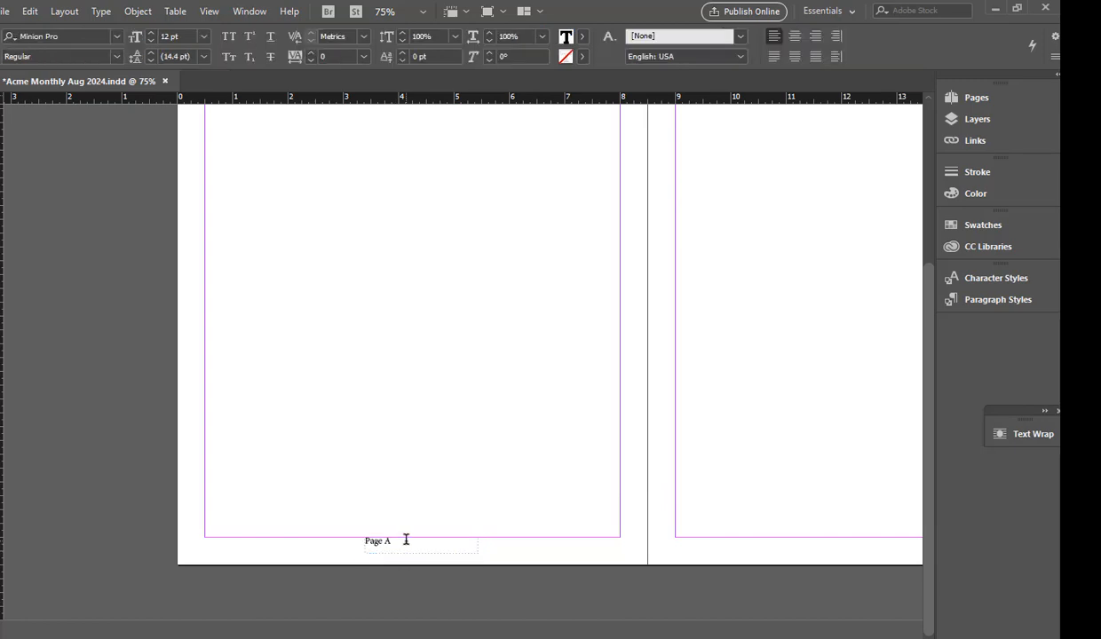
left_click(796, 57)
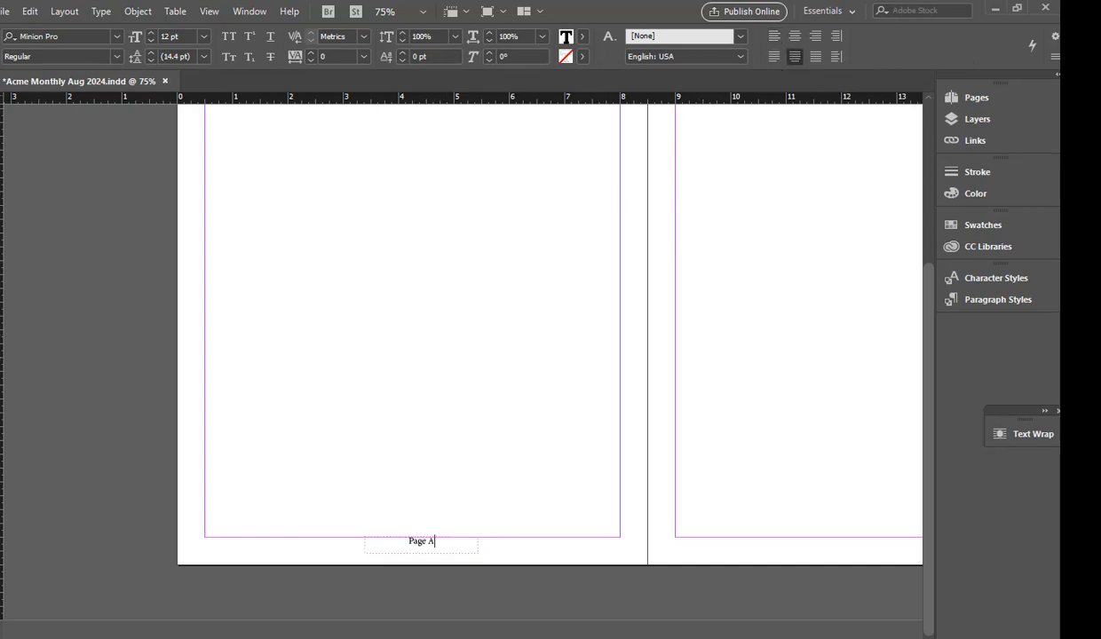
key("Escape")
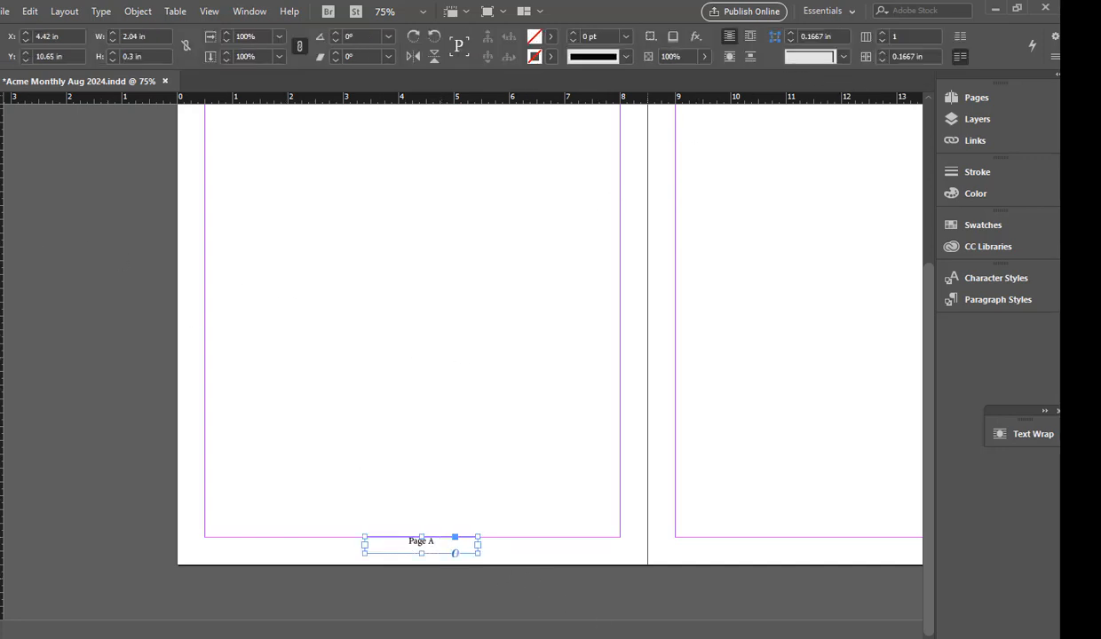
- Duplicate the page-number frame onto the right master page at about X 12.605, Y 10.65 in, and deselect it
scroll(462, 319, "right", 4)
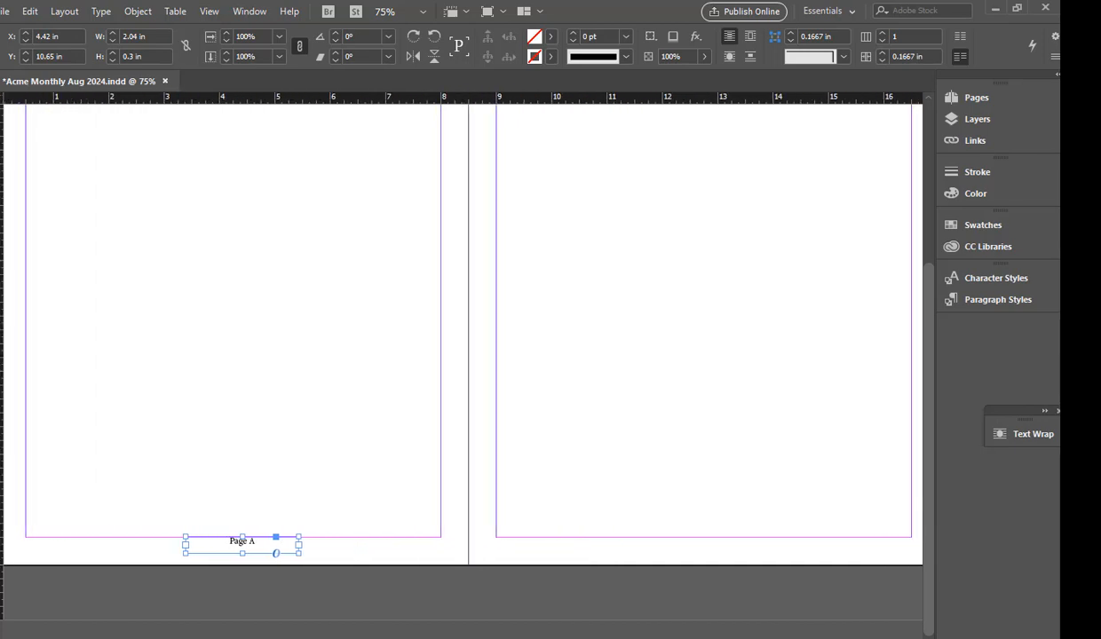
mouse_move(657, 638)
left_click_drag(263, 556, 717, 560)
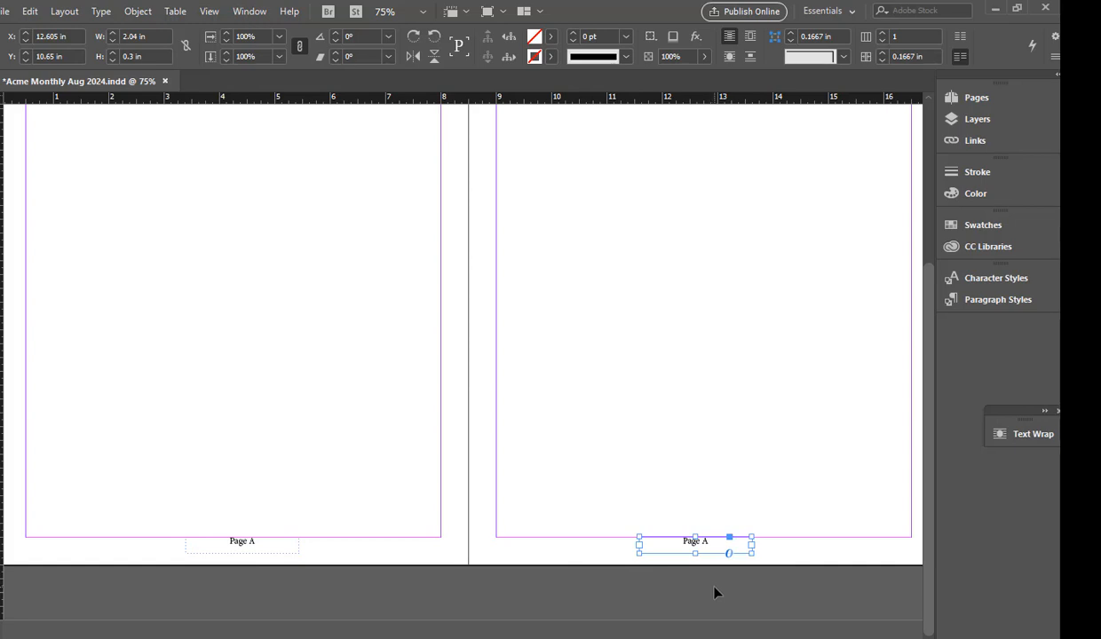
left_click(716, 391)
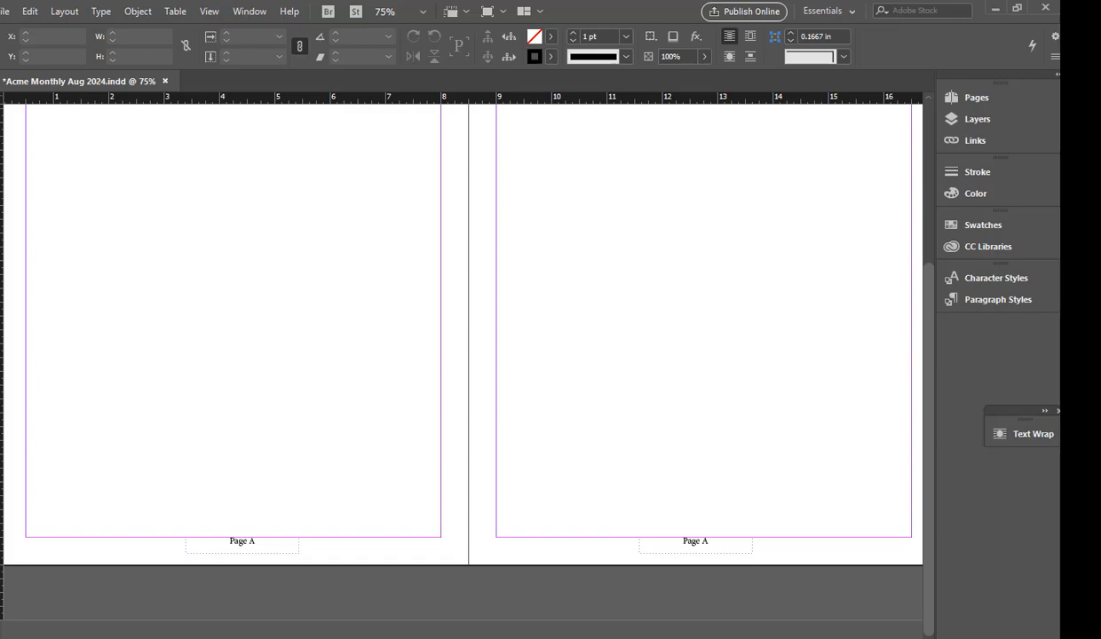
- Go to page 2 and check the page-number footers and the continuation line across pages 2 to 5
left_click(87, 637)
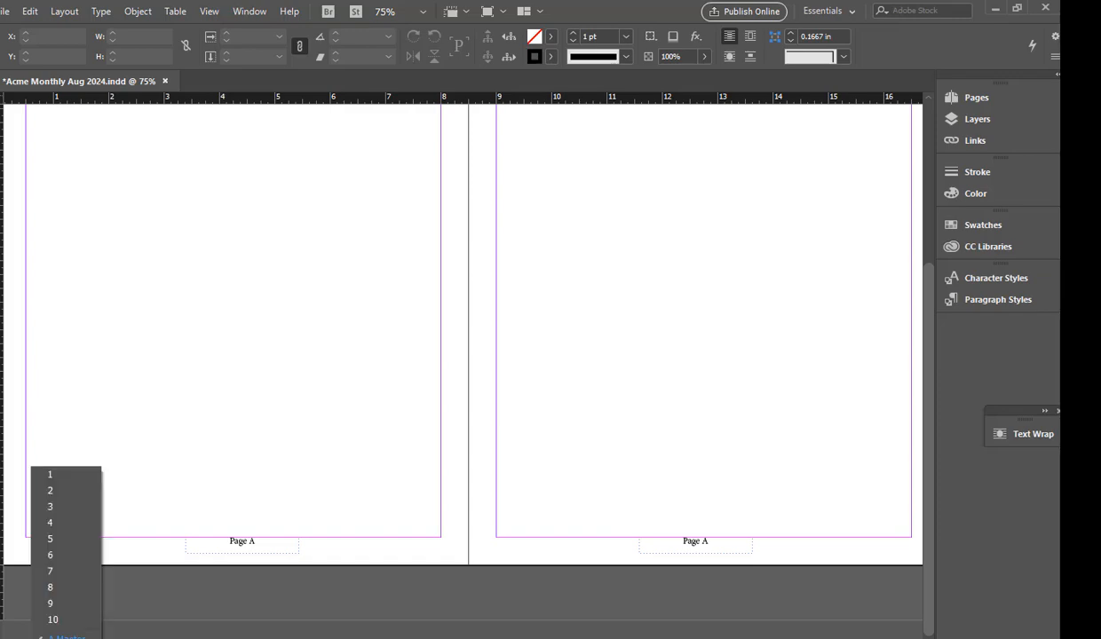
left_click(62, 490)
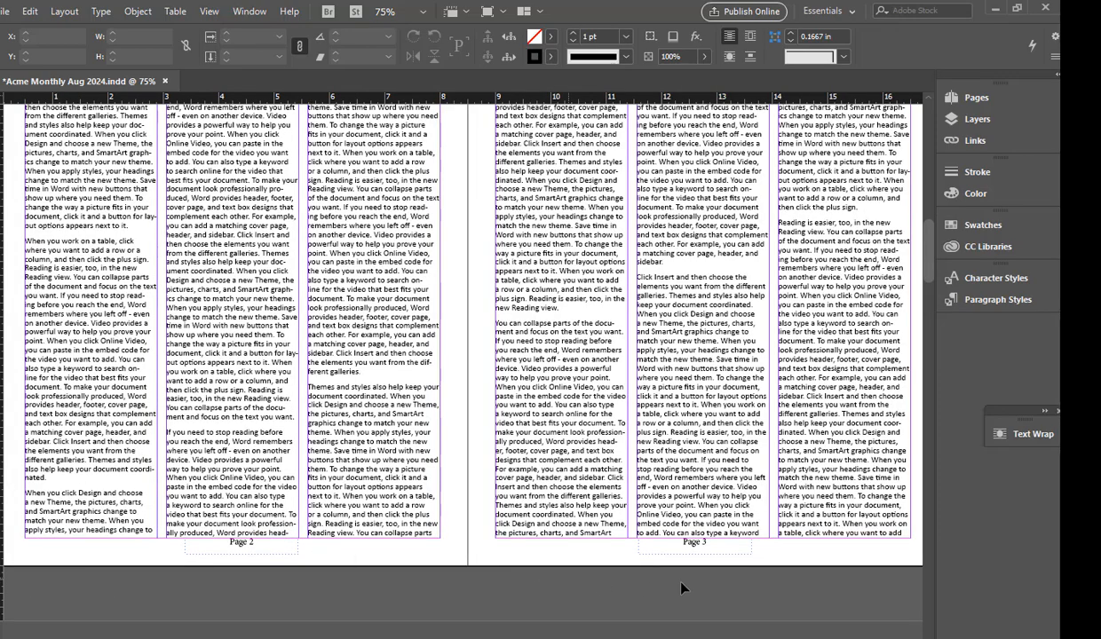
scroll(933, 276, "down", 3)
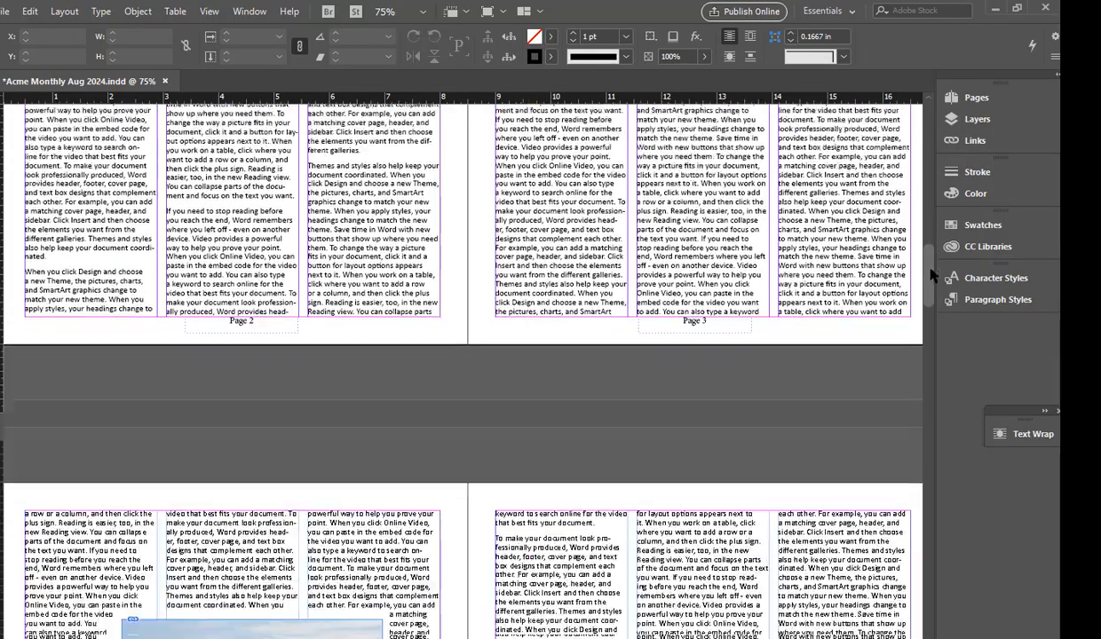
scroll(932, 275, "down", 8)
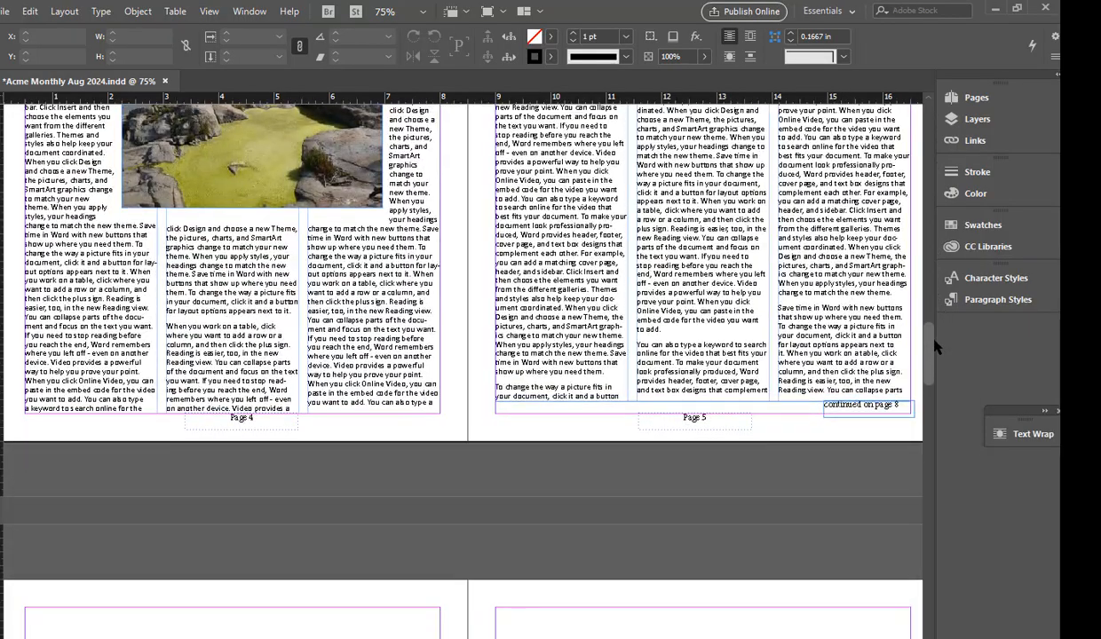